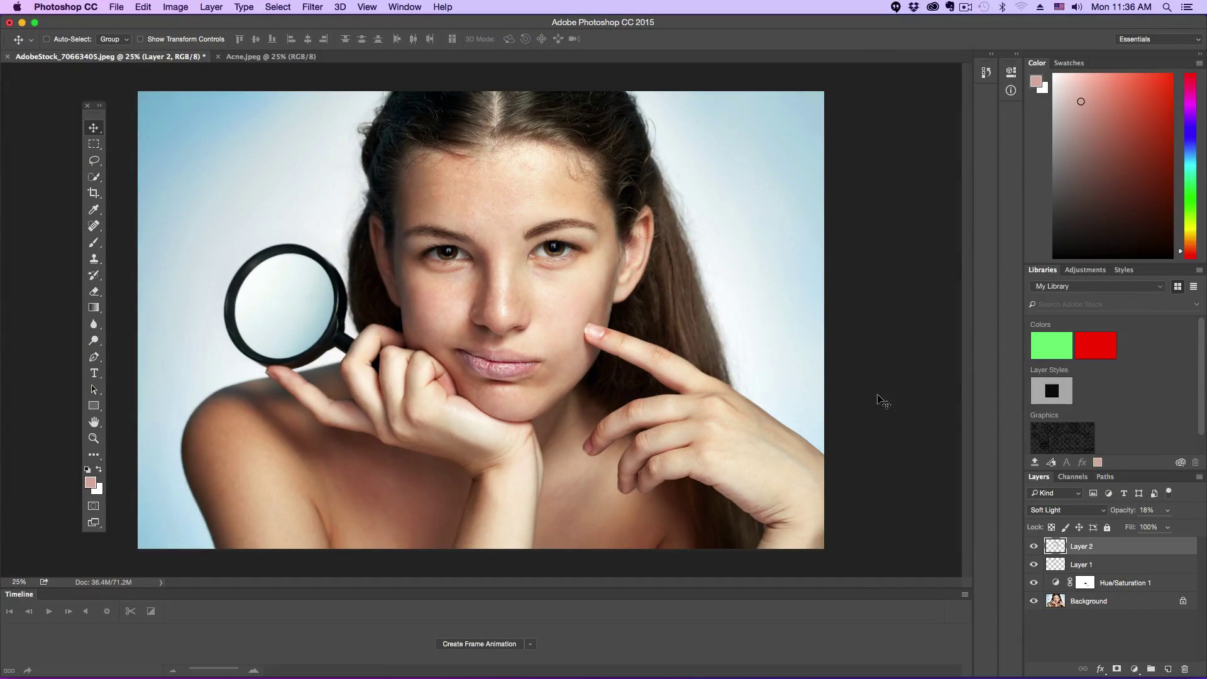
- Switch to the Acne.jpeg portrait document
click(255, 58)
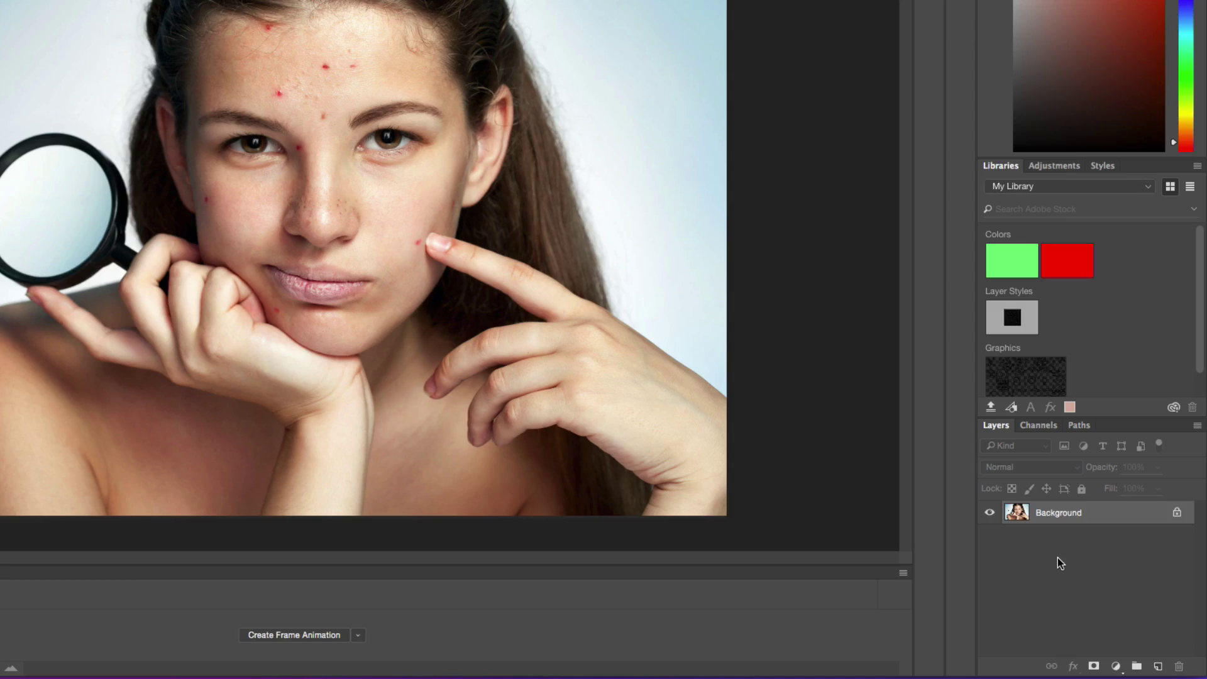
- Add a Hue/Saturation layer on Reds with hue +124 and saturation +83, widening the range to include the lips
click(1115, 666)
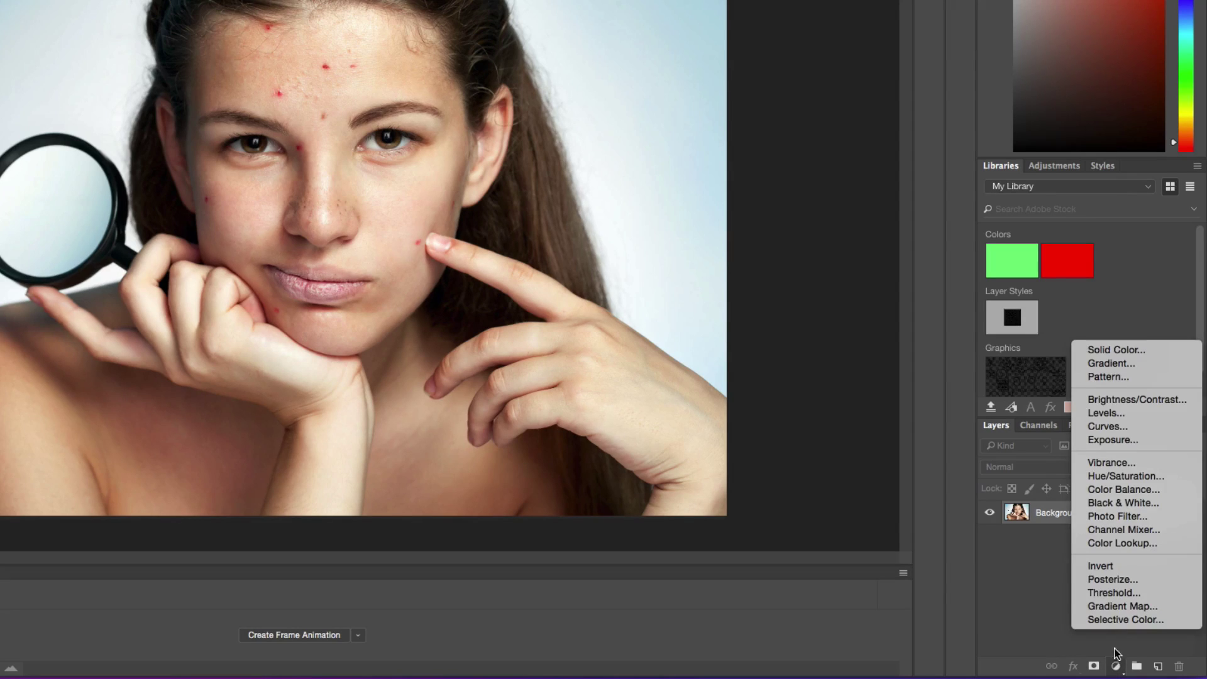
click(1103, 476)
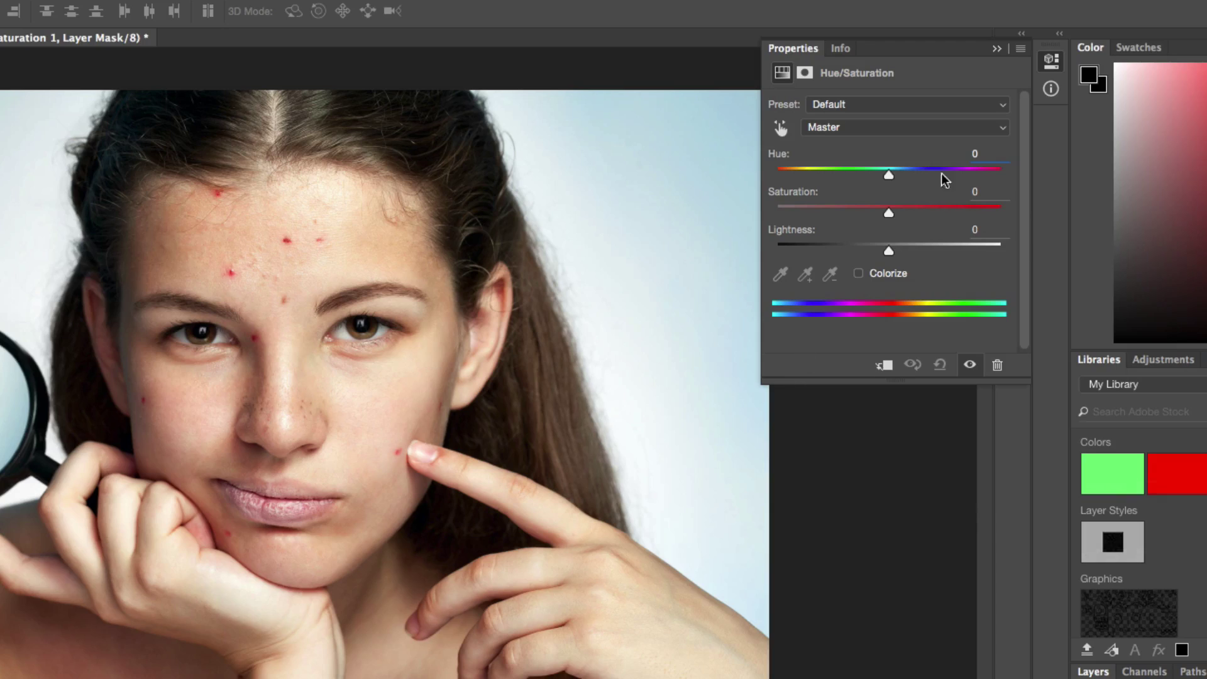
click(828, 129)
click(829, 138)
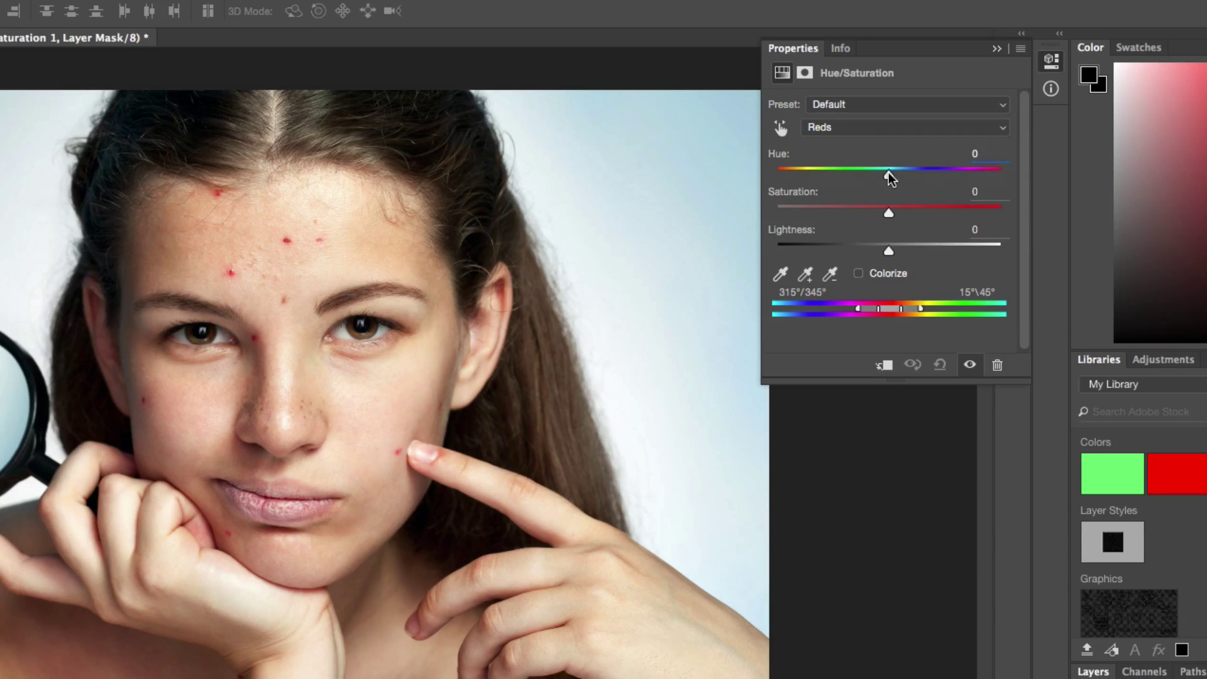
drag(888, 173, 975, 175)
drag(890, 212, 982, 215)
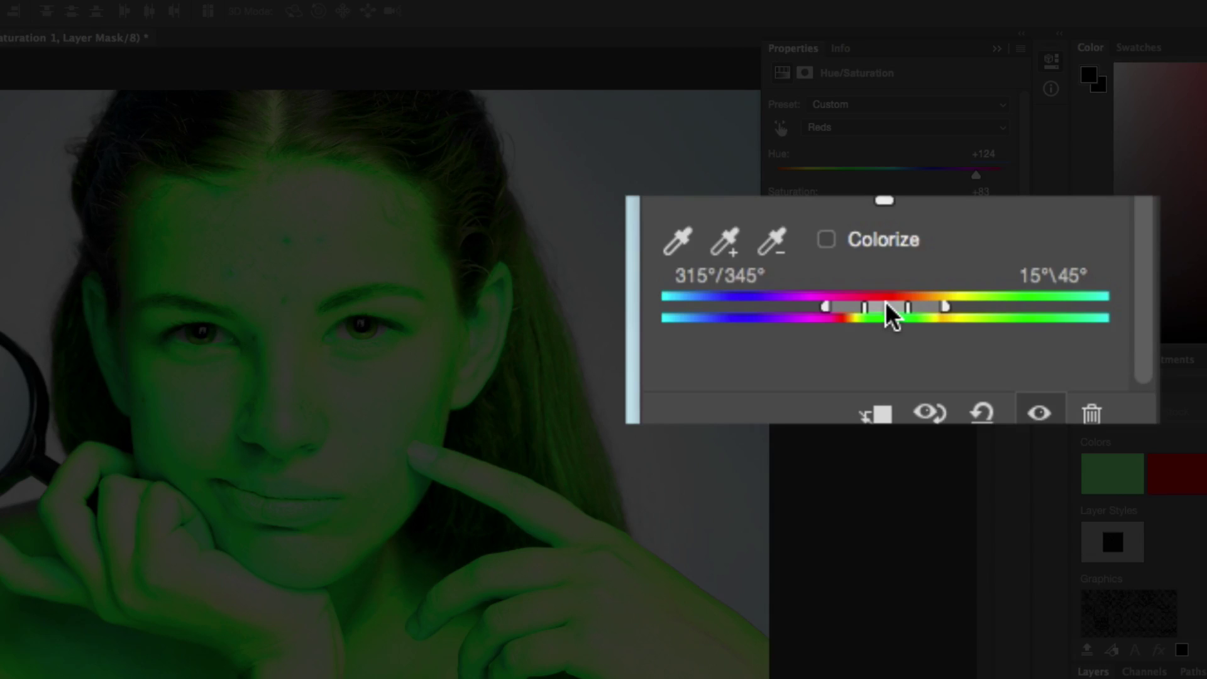
mouse_move(881, 301)
mouse_down()
mouse_move(844, 300)
mouse_move(873, 307)
mouse_up()
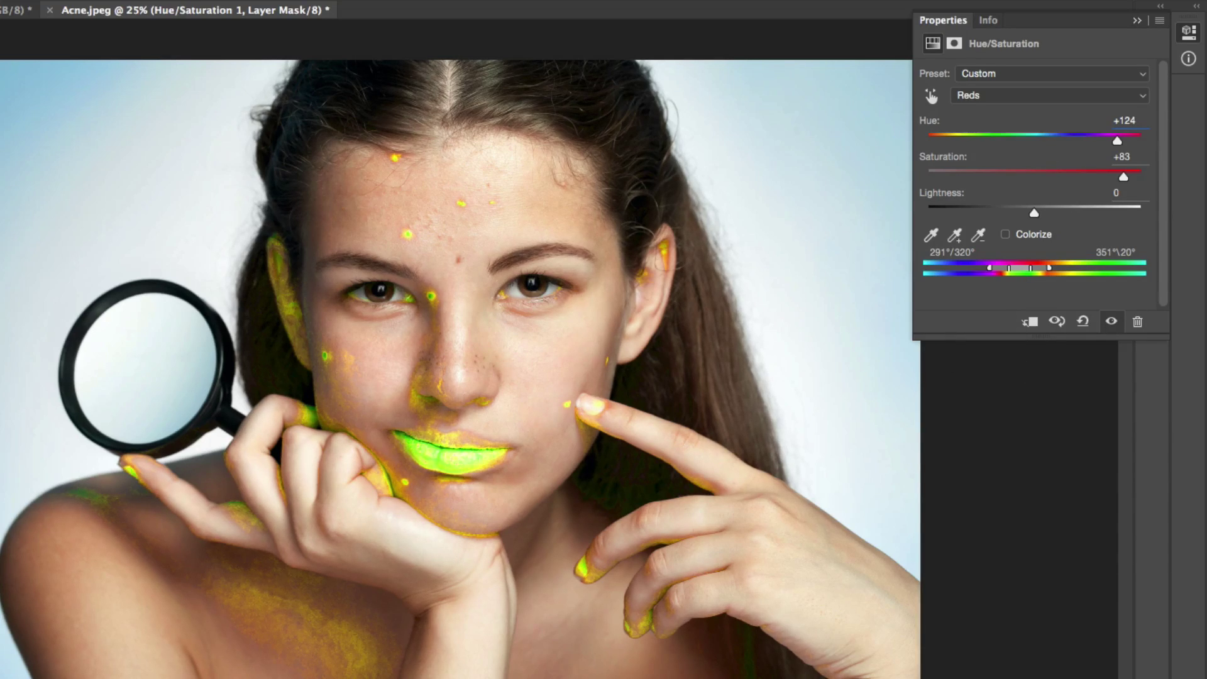
- Delete the test adjustment and add a new Hue/Saturation layer shifting Reds hue to +8
click(1137, 20)
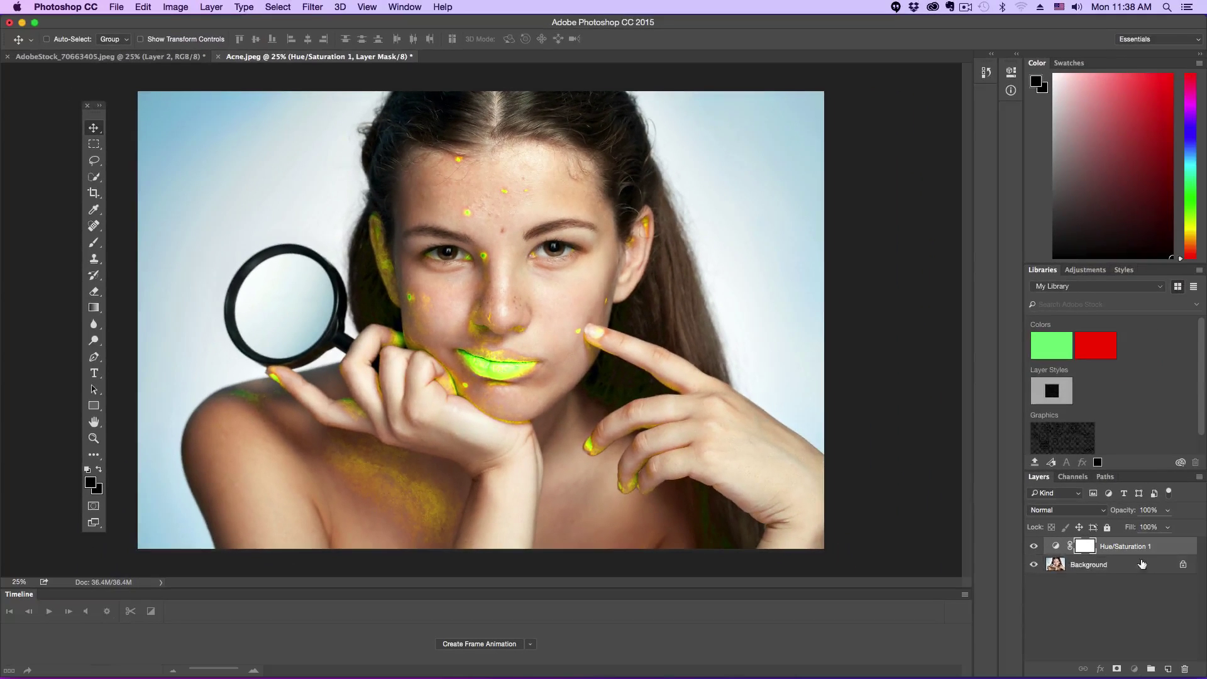
drag(1100, 547, 1184, 671)
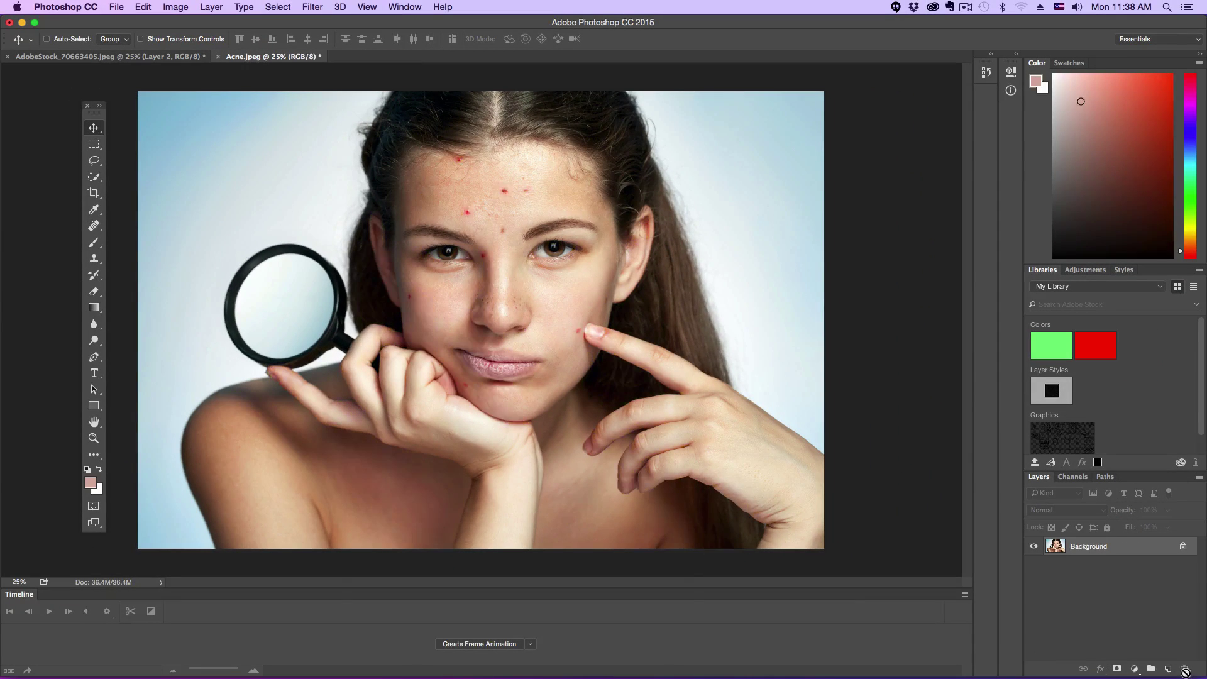
click(1134, 668)
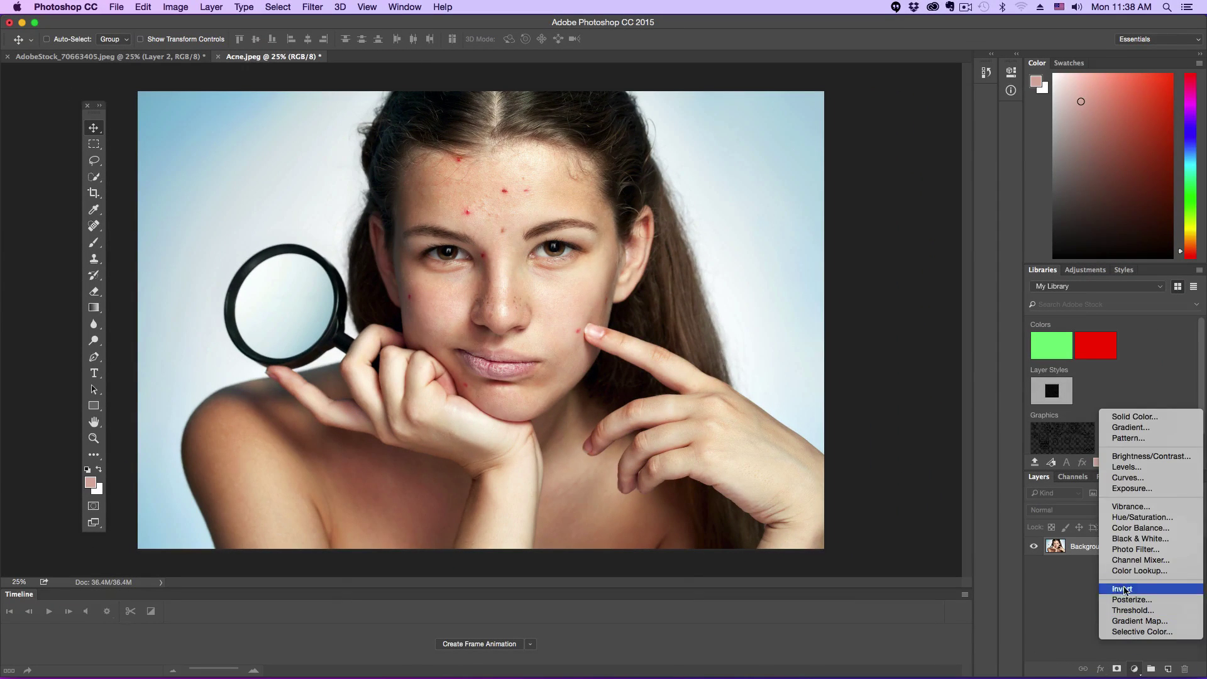
click(1129, 518)
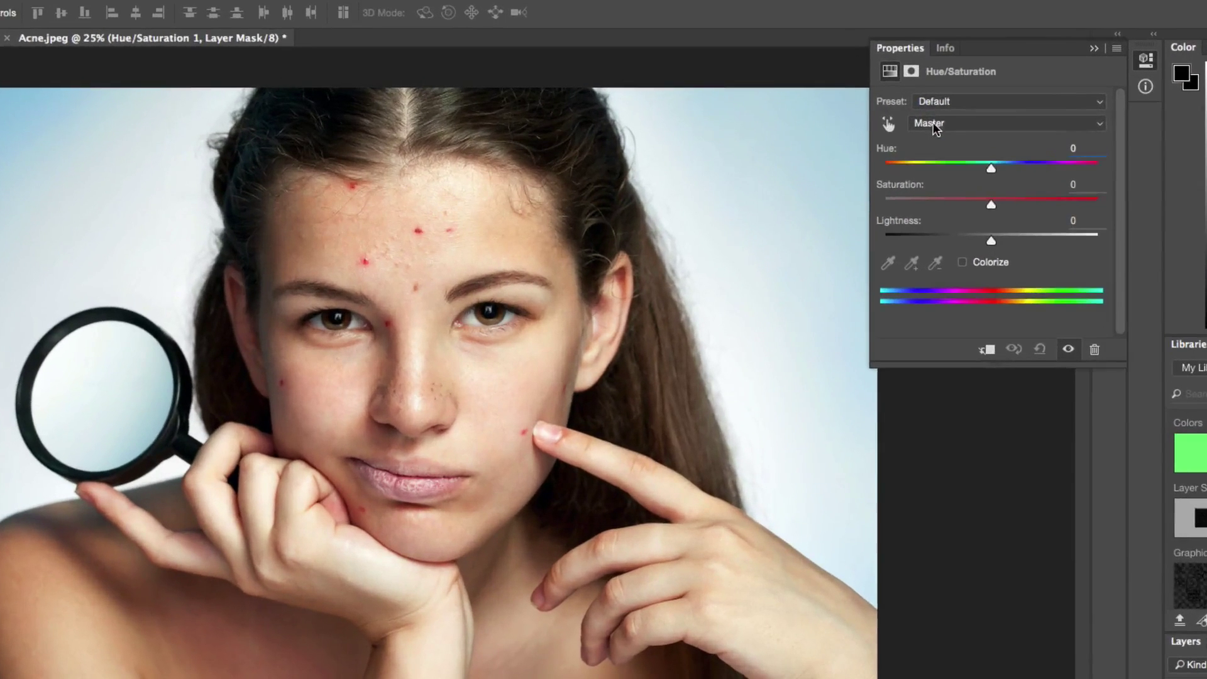
click(863, 116)
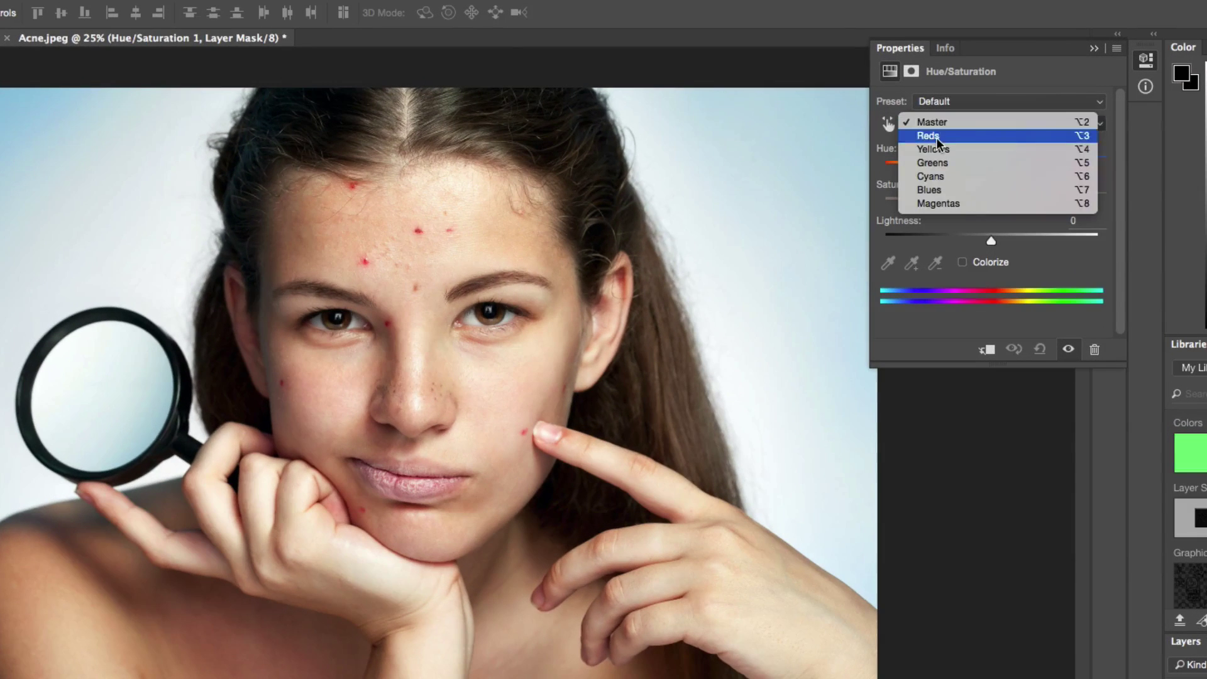
click(865, 125)
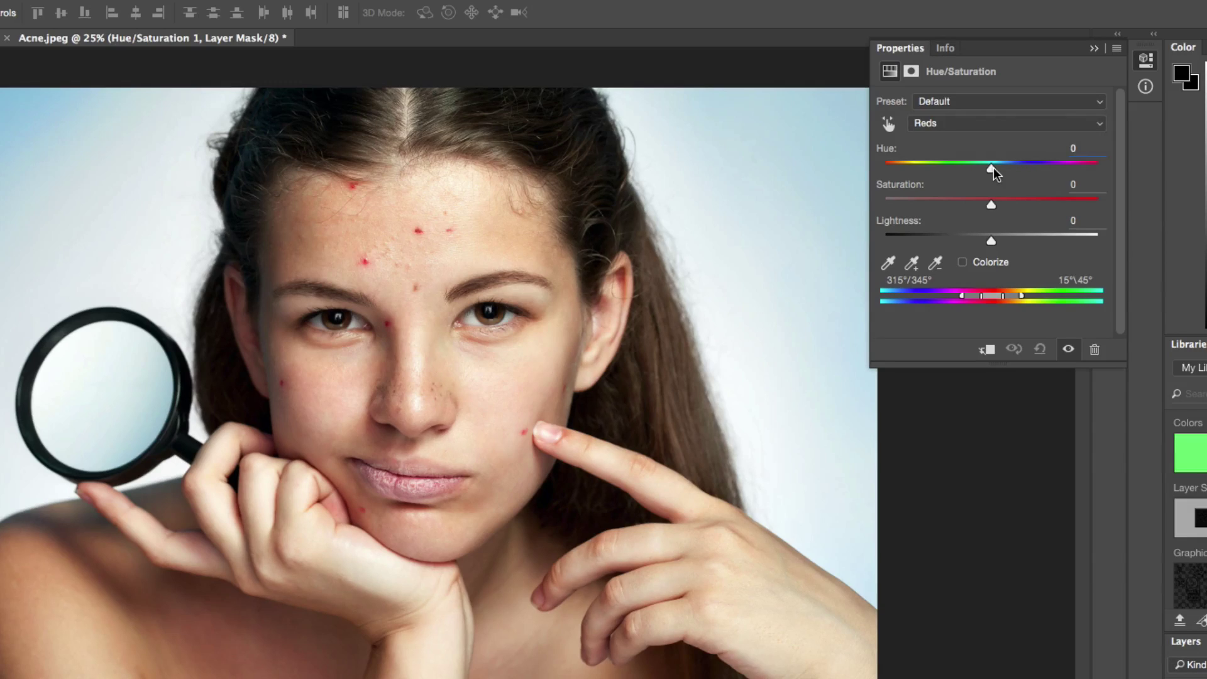
drag(993, 167, 1007, 175)
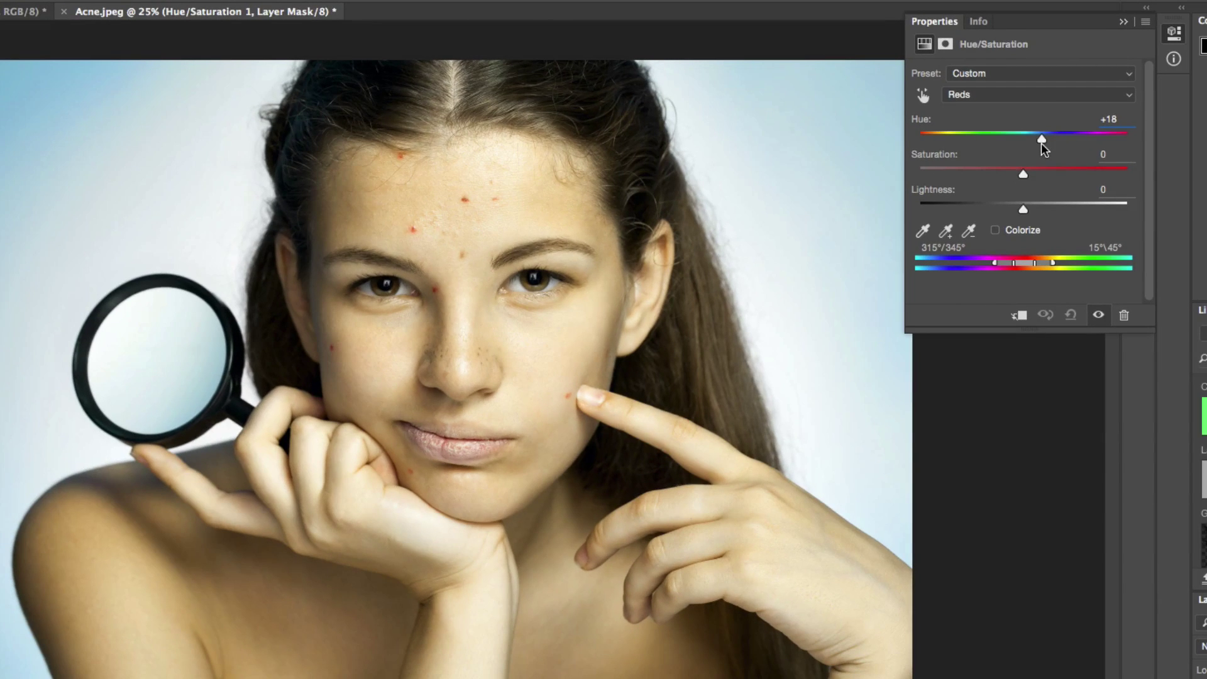
drag(1041, 143, 1031, 145)
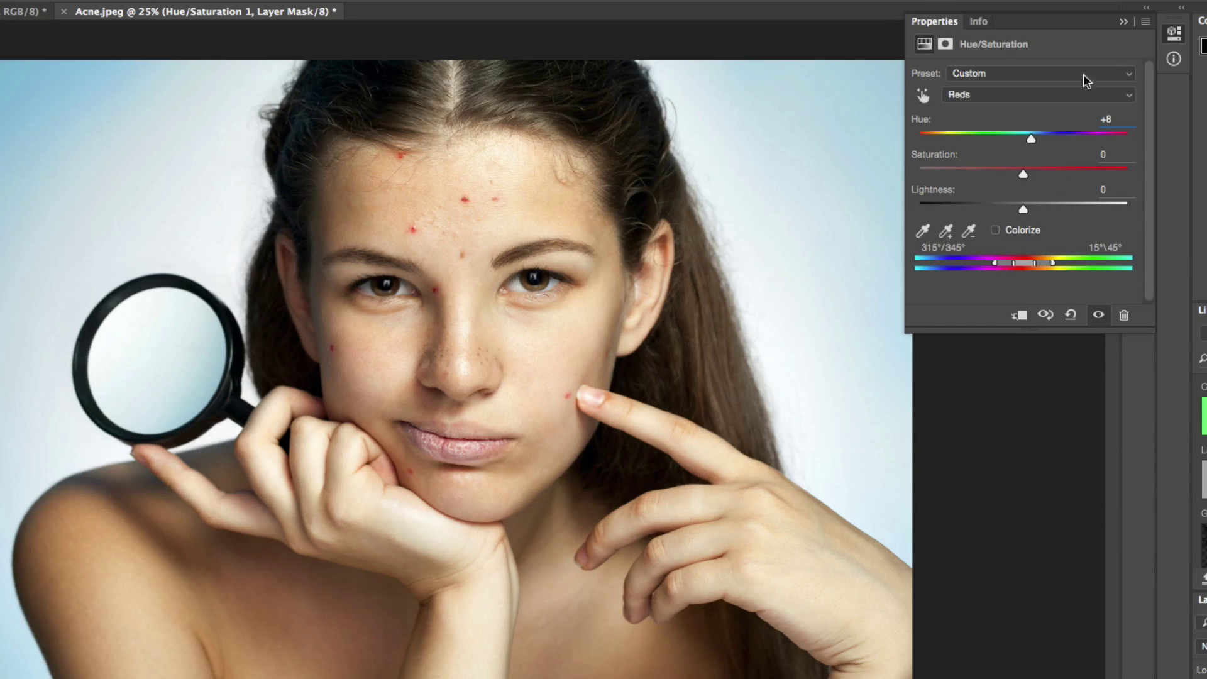
click(1123, 22)
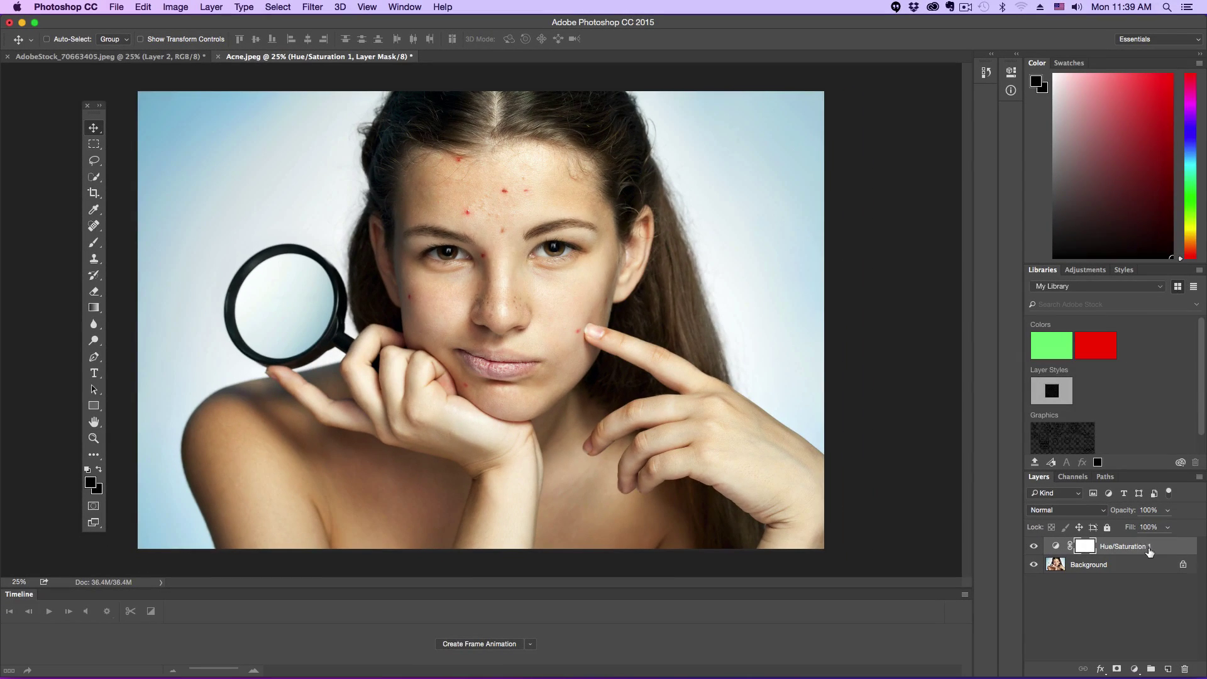
- Paint the Hue/Saturation mask black over the lips and the hand under the chin
click(1150, 551)
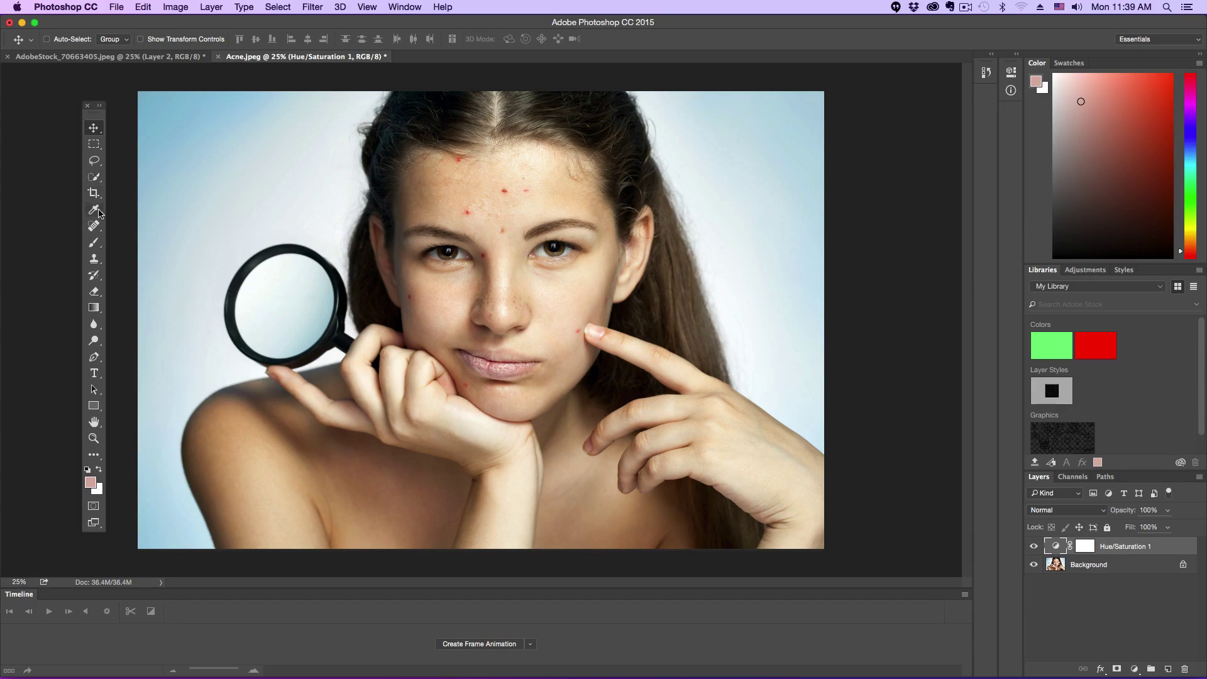
click(94, 244)
drag(1116, 233, 1174, 265)
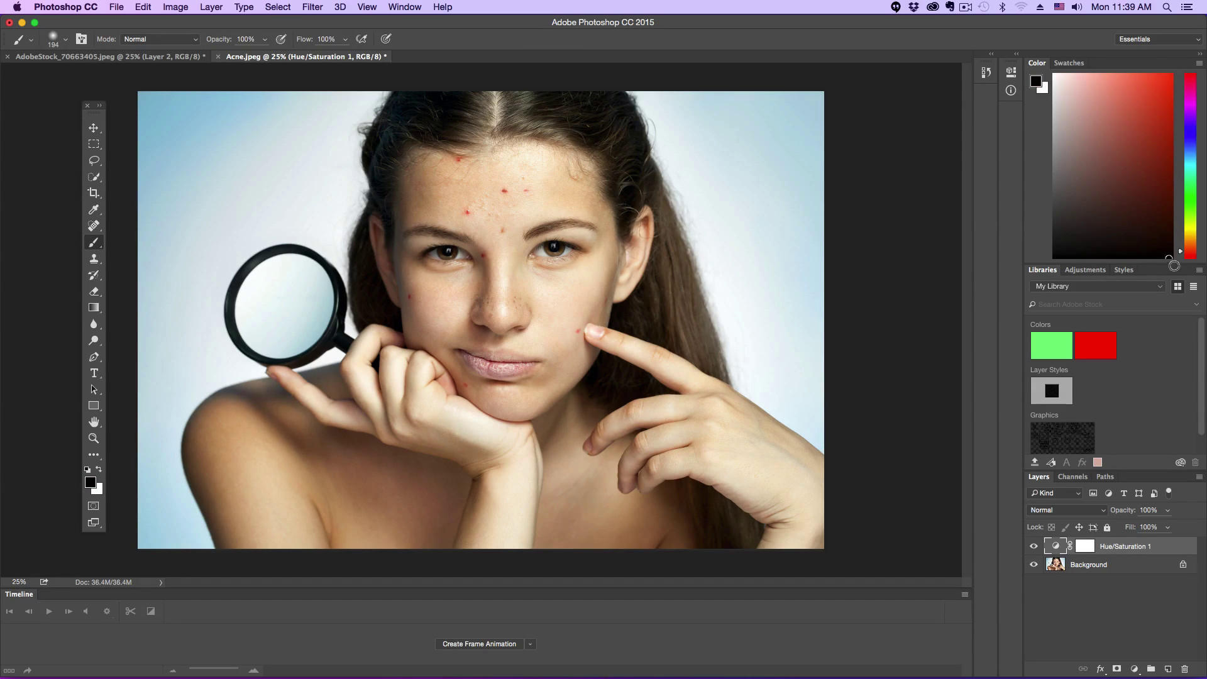
key(super+backslash)
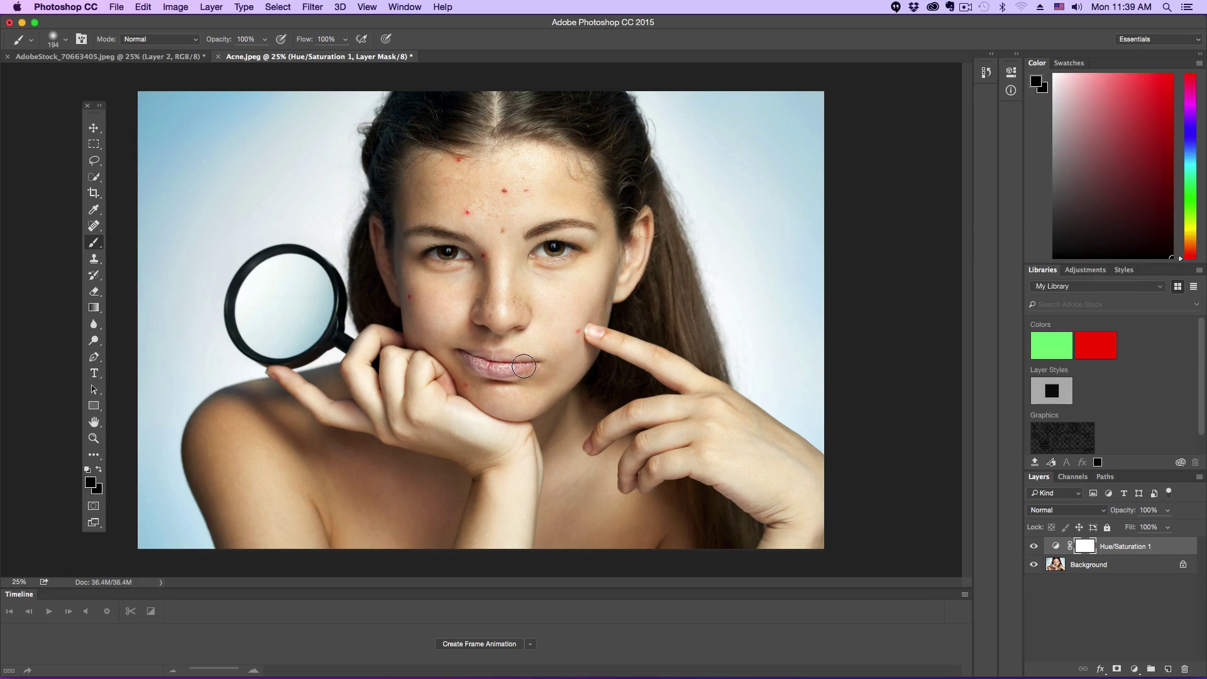
mouse_move(523, 365)
mouse_down()
mouse_move(473, 358)
mouse_move(533, 364)
mouse_move(463, 356)
mouse_move(520, 362)
mouse_up()
click(467, 400)
key(j)
click(1048, 599)
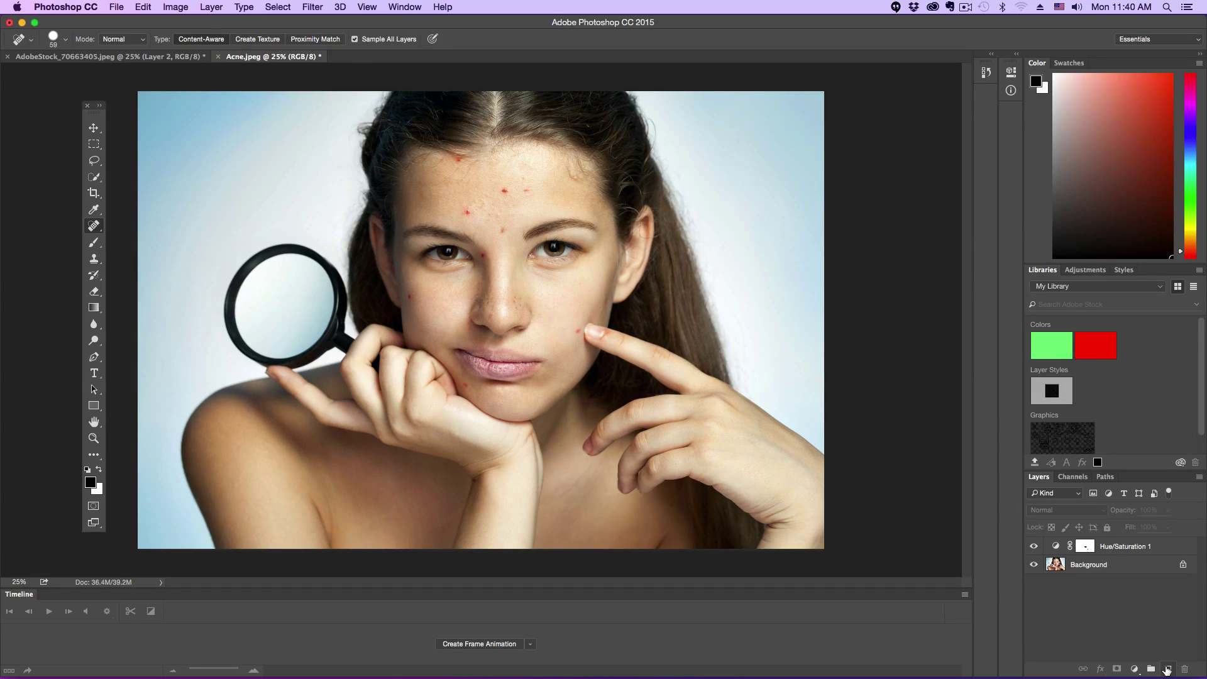
- Add an empty Layer 1 for healing, with the Spot Healing Brush active and the face zoomed to 50%
click(1166, 669)
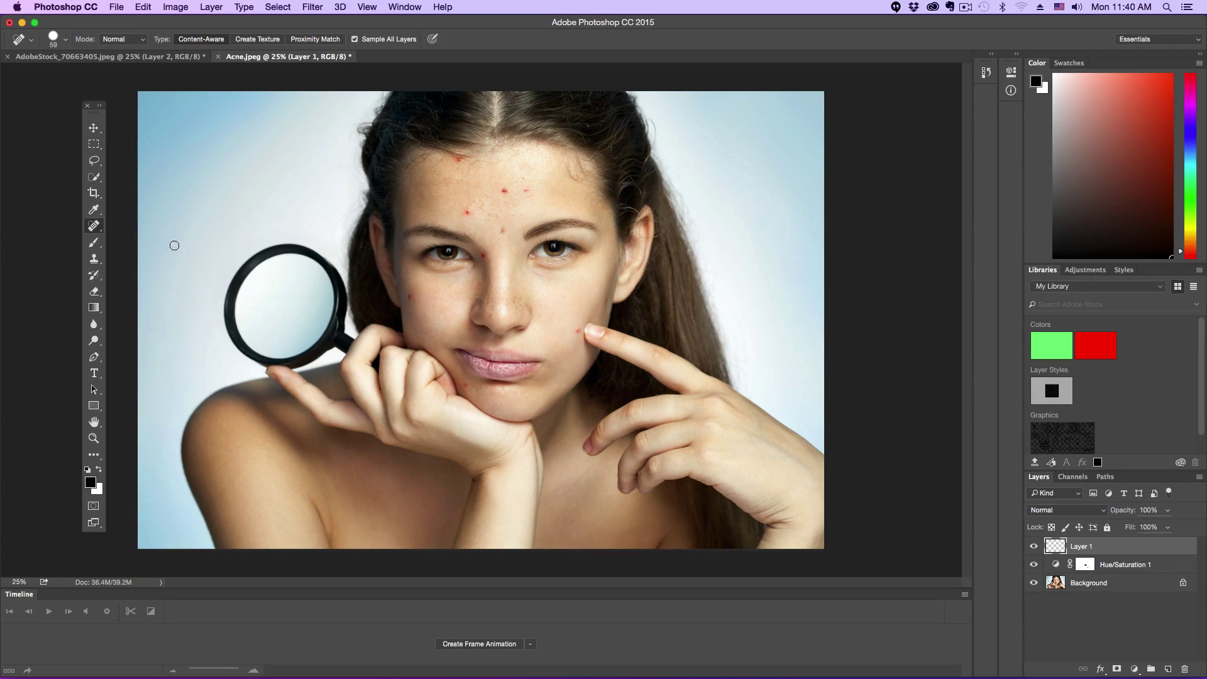
drag(93, 230, 149, 231)
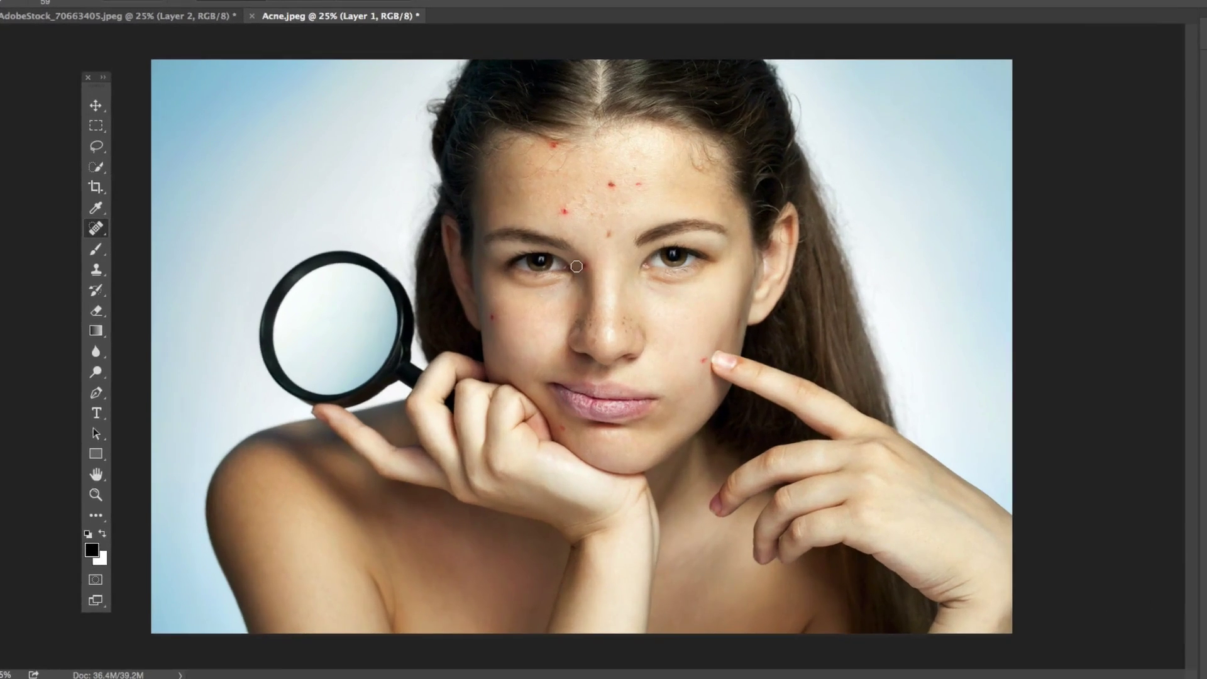
key(super+plus)
key(super+plus)
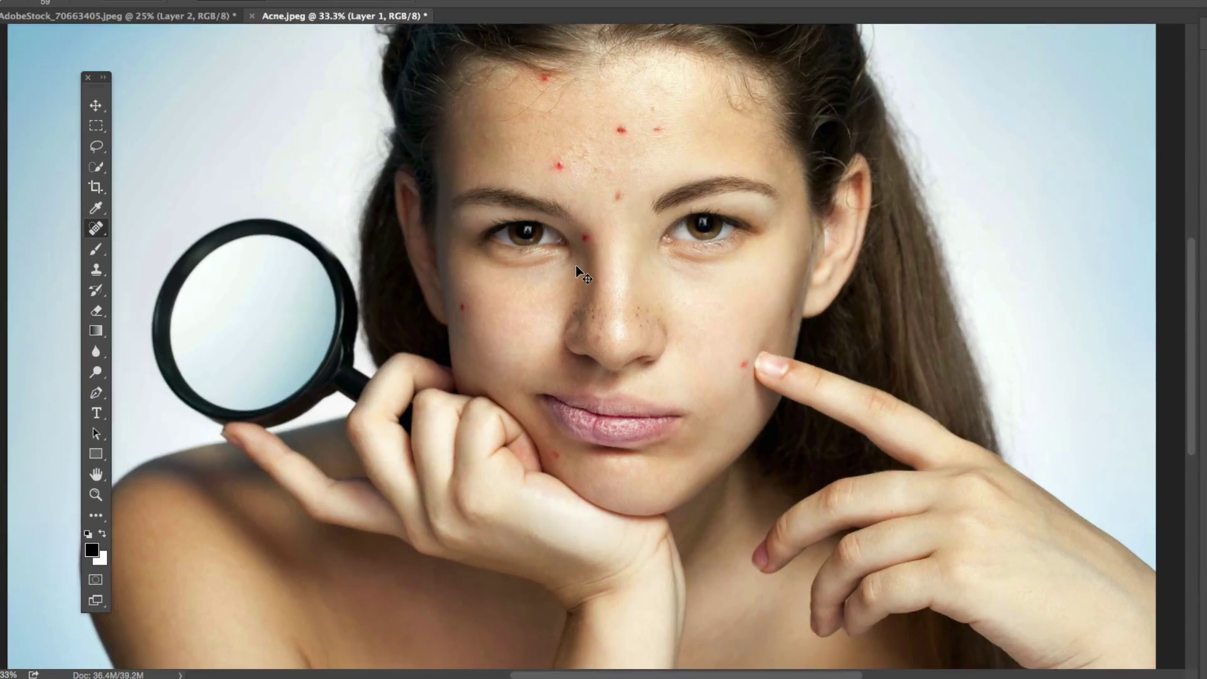
scroll(667, 303, up, 3)
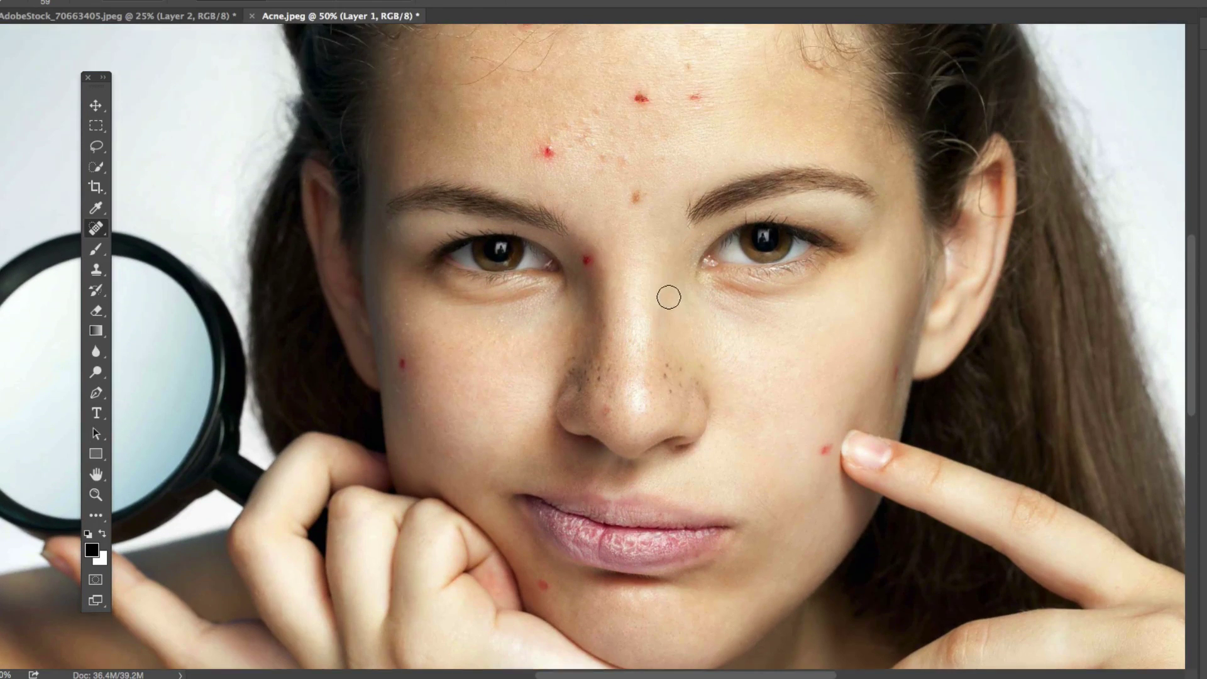
- Heal the red spots on the forehead, between the brows, on both cheeks and on the chin
click(643, 106)
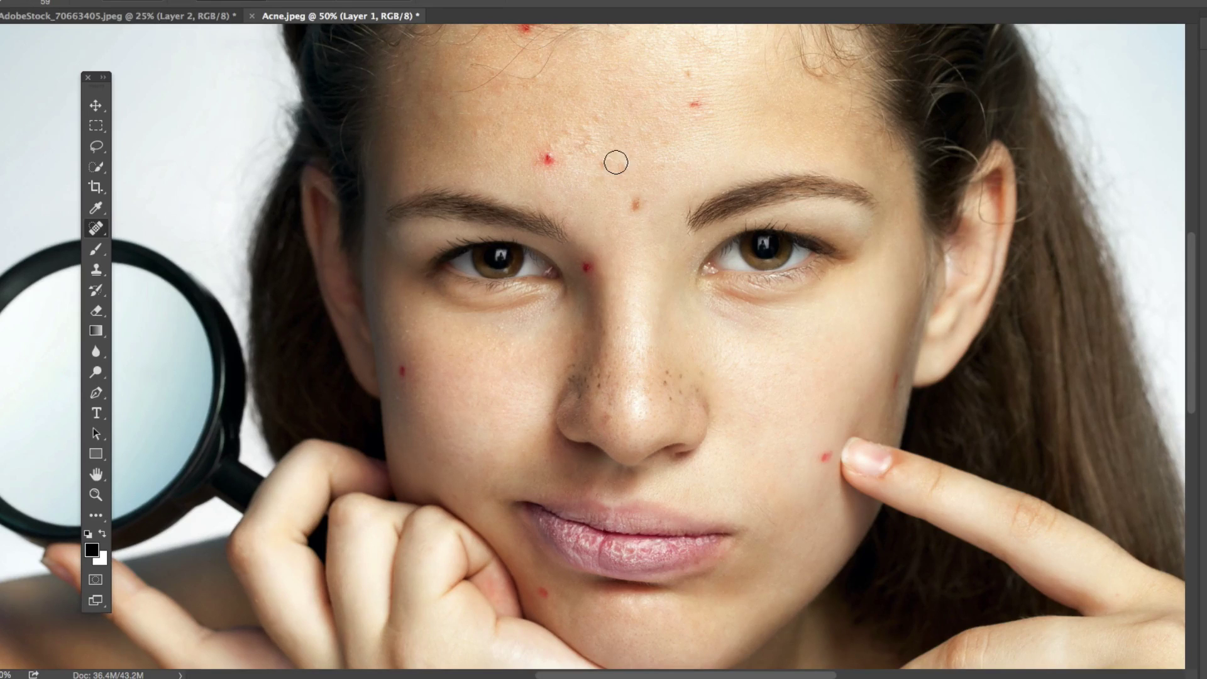
click(547, 159)
click(635, 203)
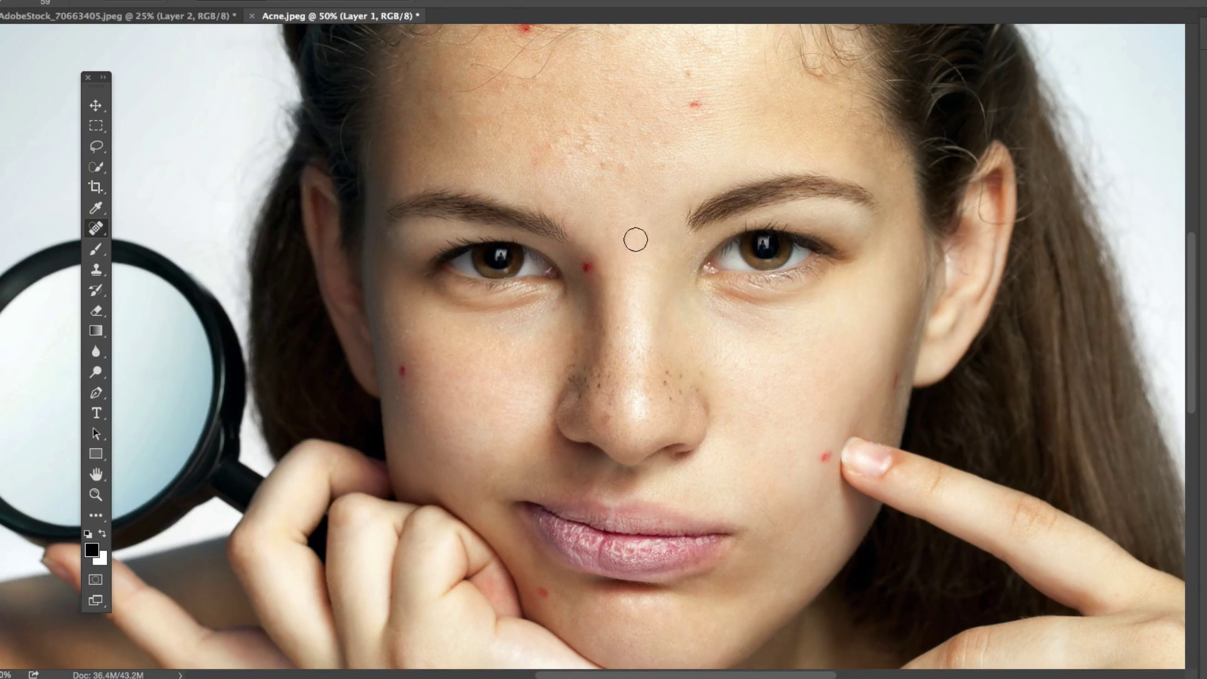
click(586, 268)
click(687, 114)
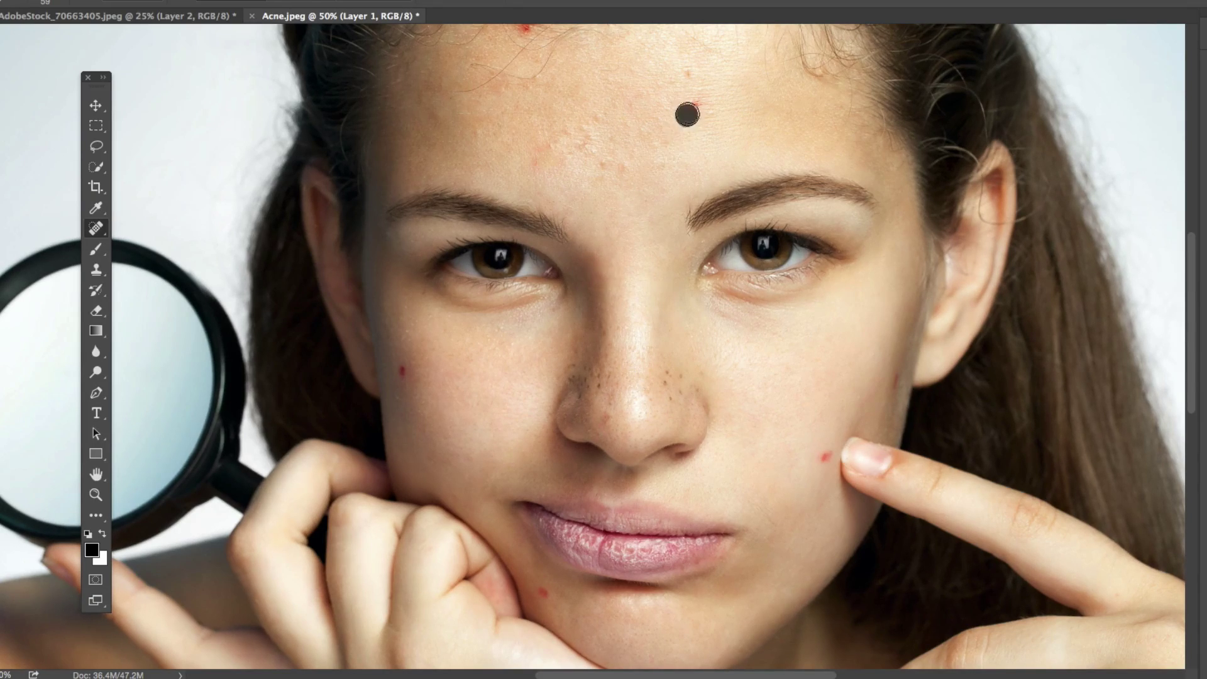
click(691, 72)
click(402, 370)
click(824, 457)
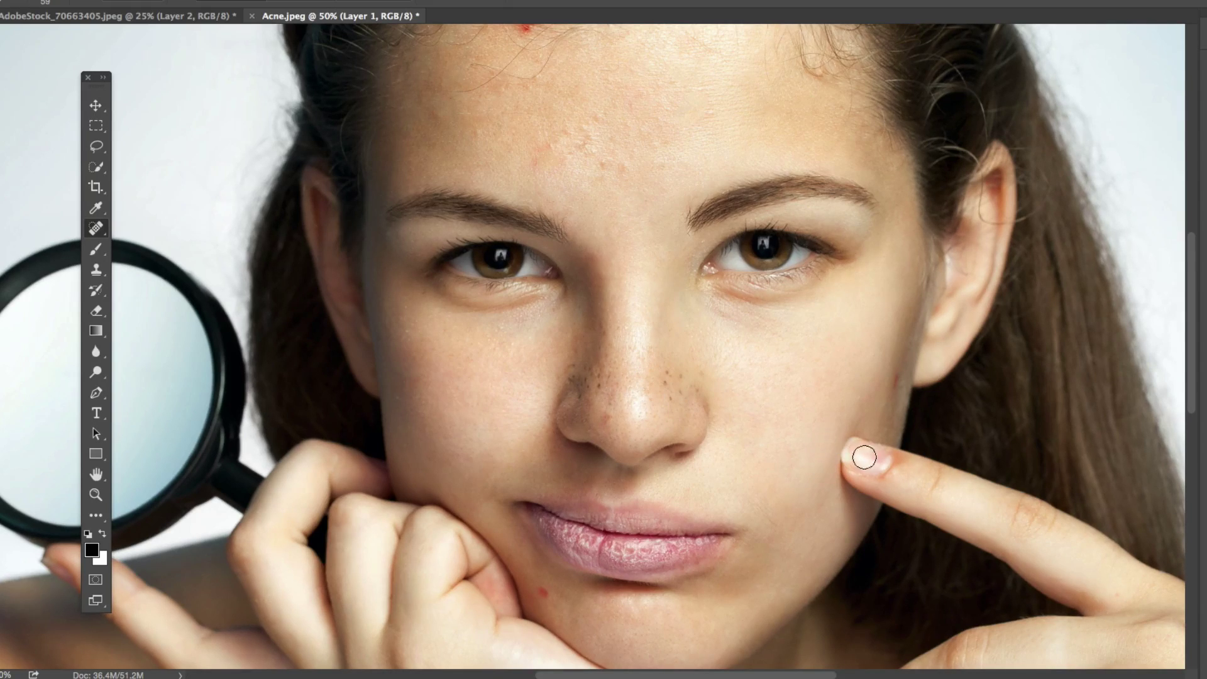
click(895, 384)
click(549, 600)
- Heal the last forehead spot and the freckles and spots along and below the nose
scroll(584, 167, up, 2)
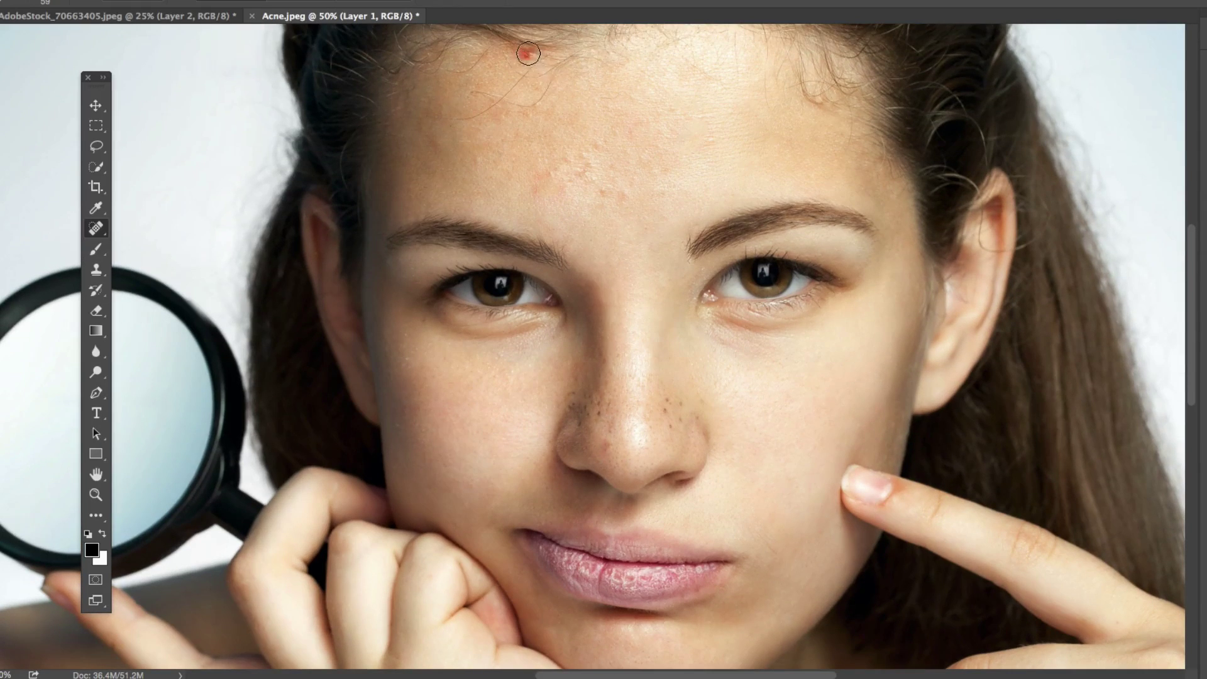
click(528, 54)
scroll(647, 302, down, 2)
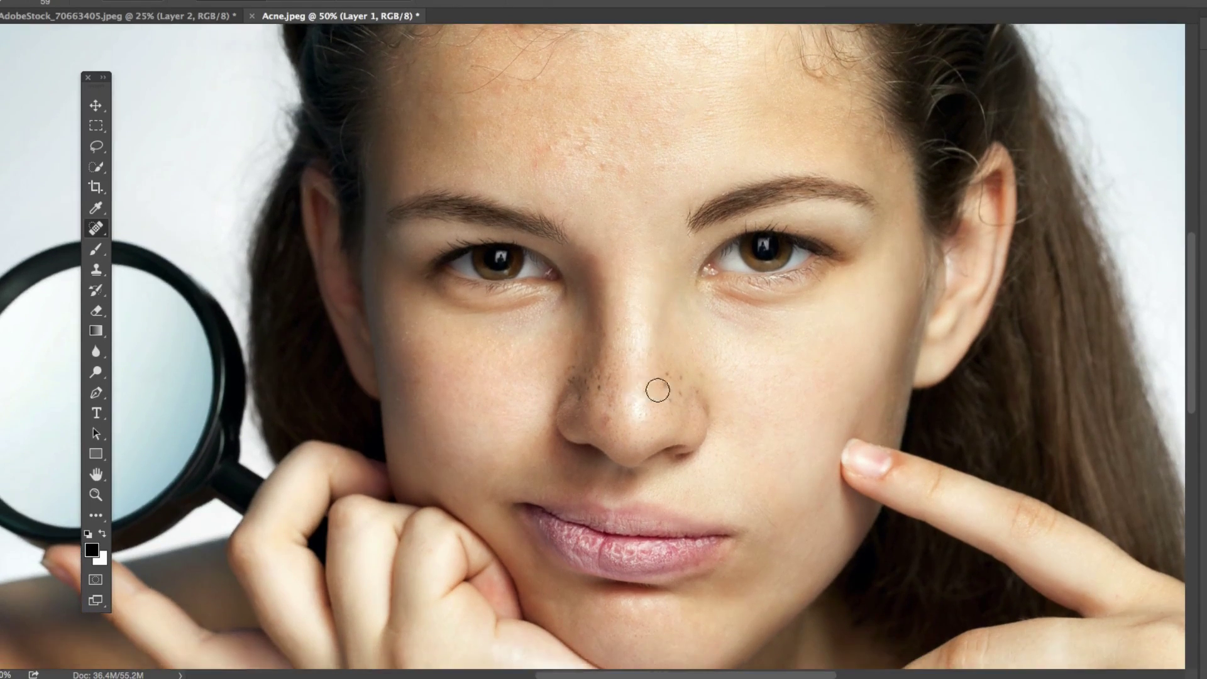
click(663, 379)
drag(676, 383, 677, 388)
click(697, 391)
click(706, 405)
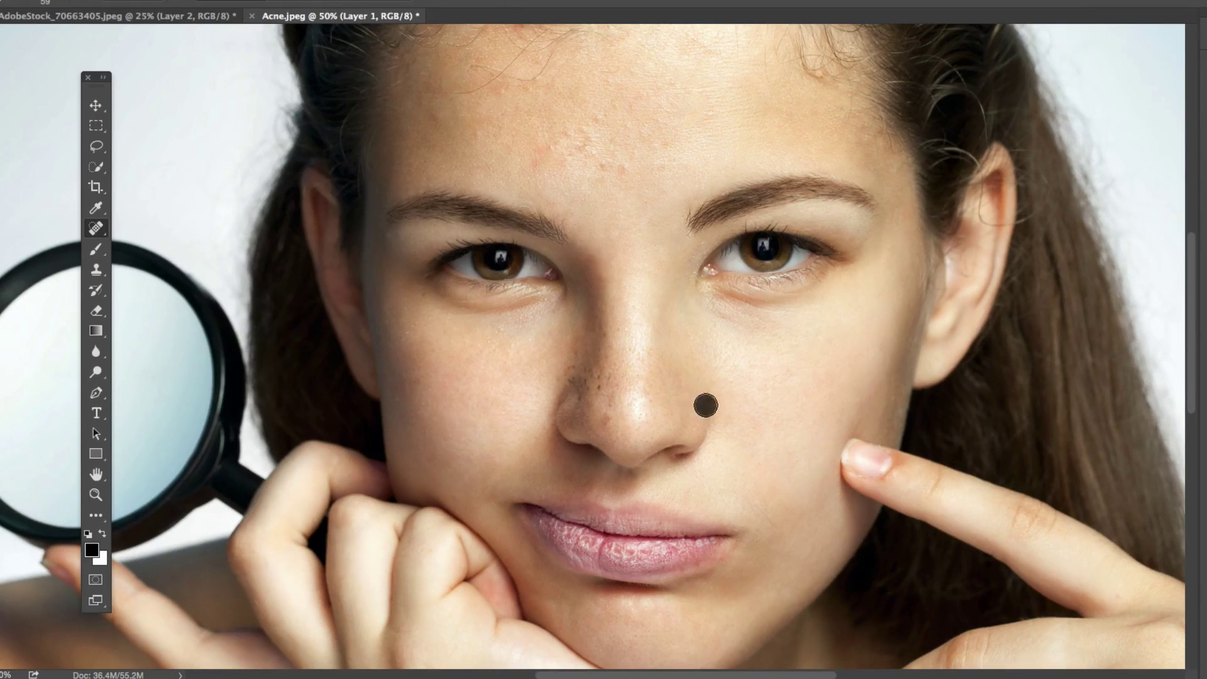
click(635, 400)
click(602, 391)
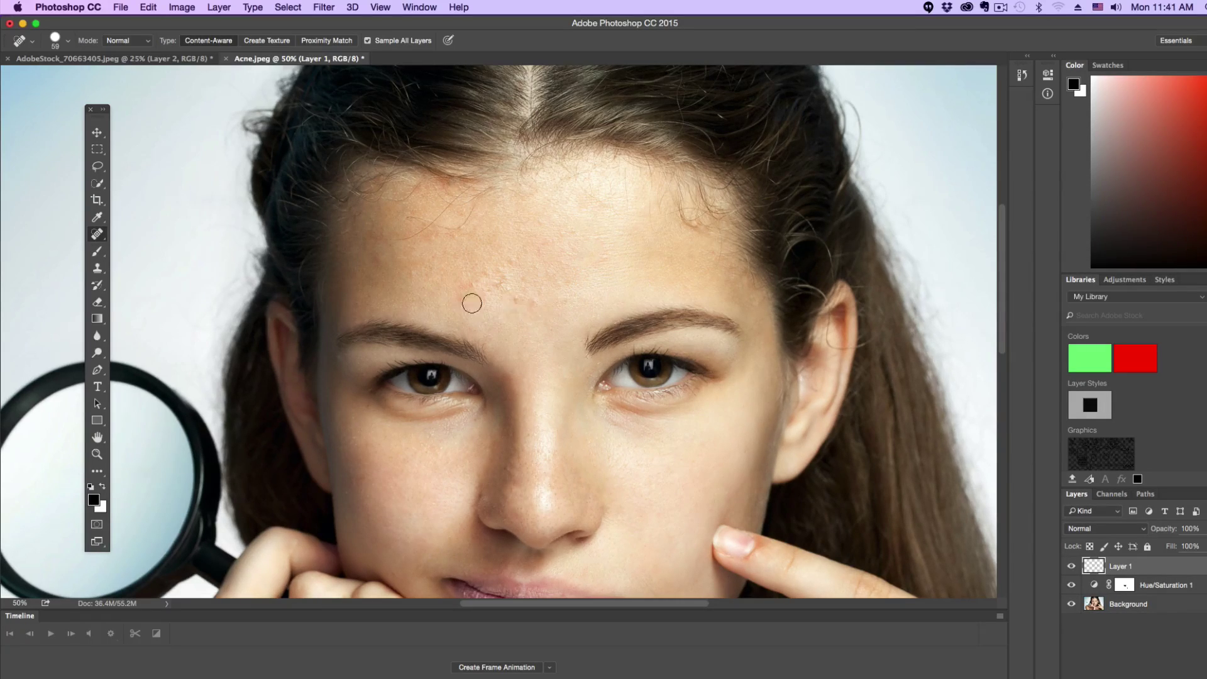
- Paint healing strokes over the forehead, inner brows, nose bridge and upper left eyebrow
mouse_move(539, 305)
mouse_down()
mouse_move(487, 283)
mouse_move(517, 266)
mouse_move(472, 292)
mouse_up()
scroll(563, 401, down, 5)
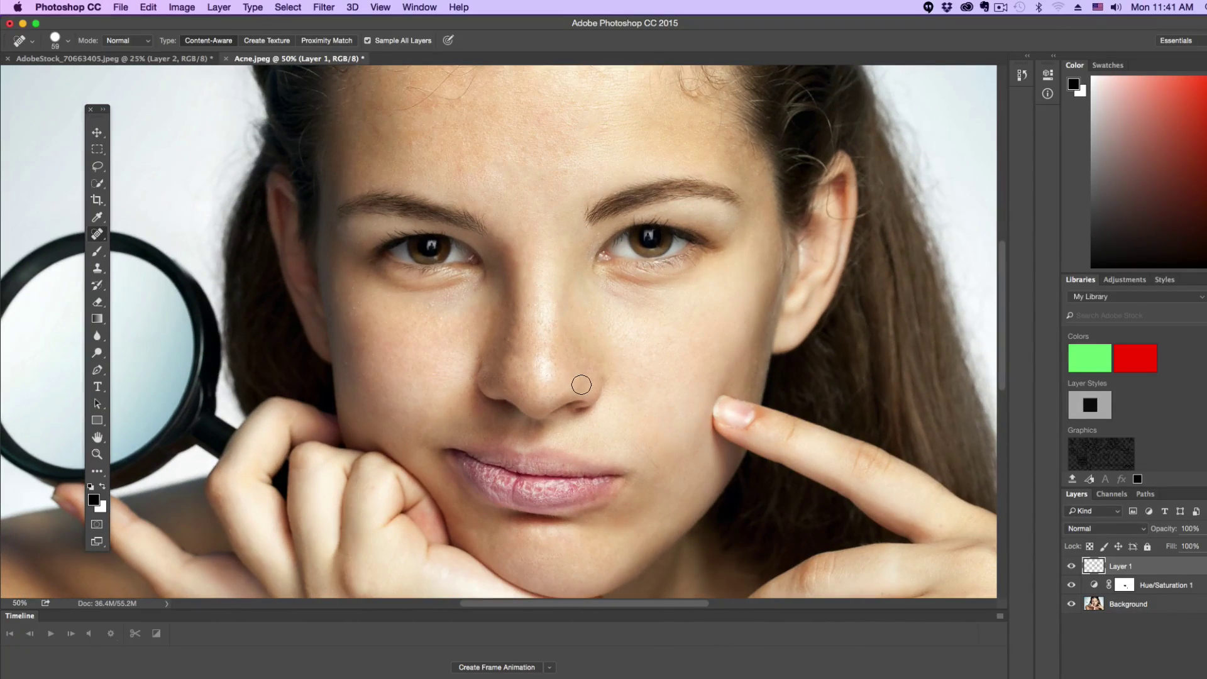
scroll(577, 364, up, 1)
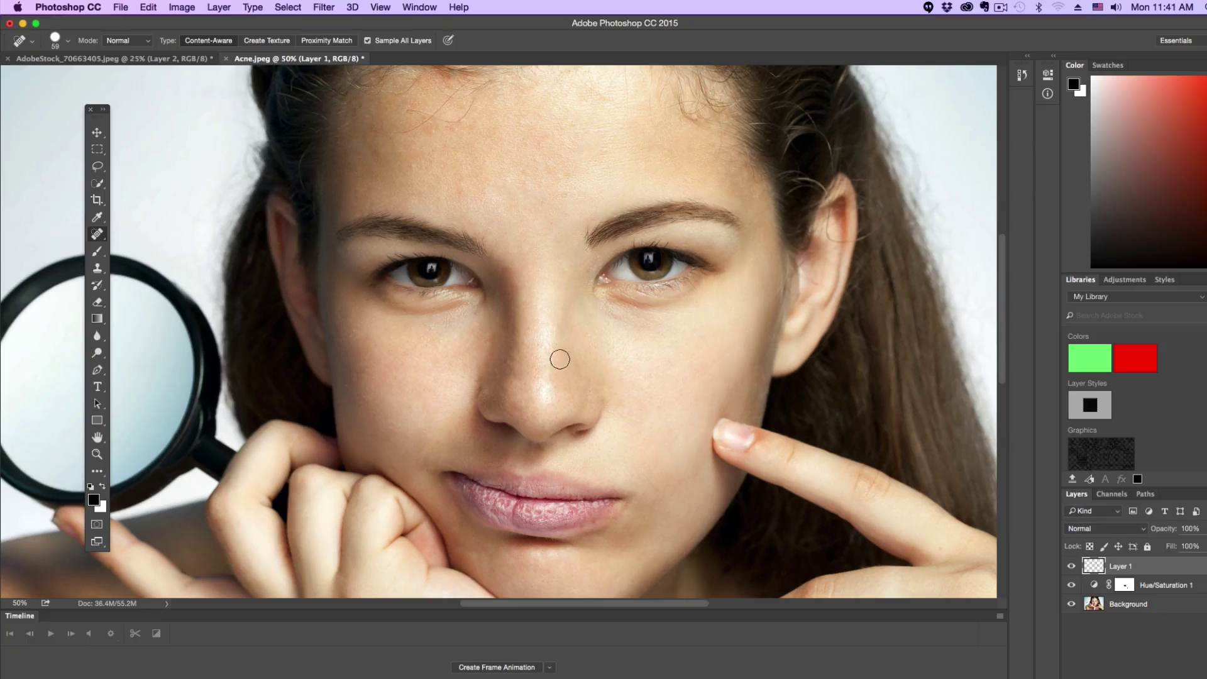
scroll(571, 369, down, 1)
scroll(569, 368, up, 1)
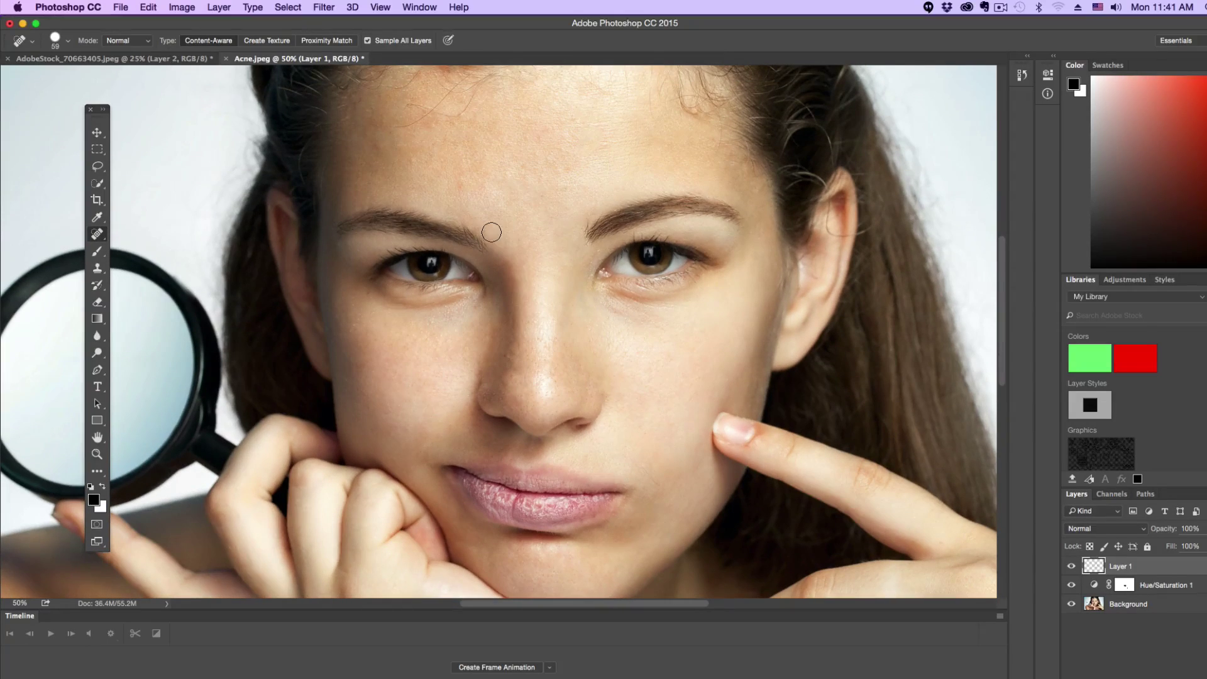
drag(491, 232, 488, 244)
drag(466, 244, 613, 224)
drag(444, 194, 345, 237)
- Step backward twice to revert the last two healing strokes, then zoom out
click(149, 7)
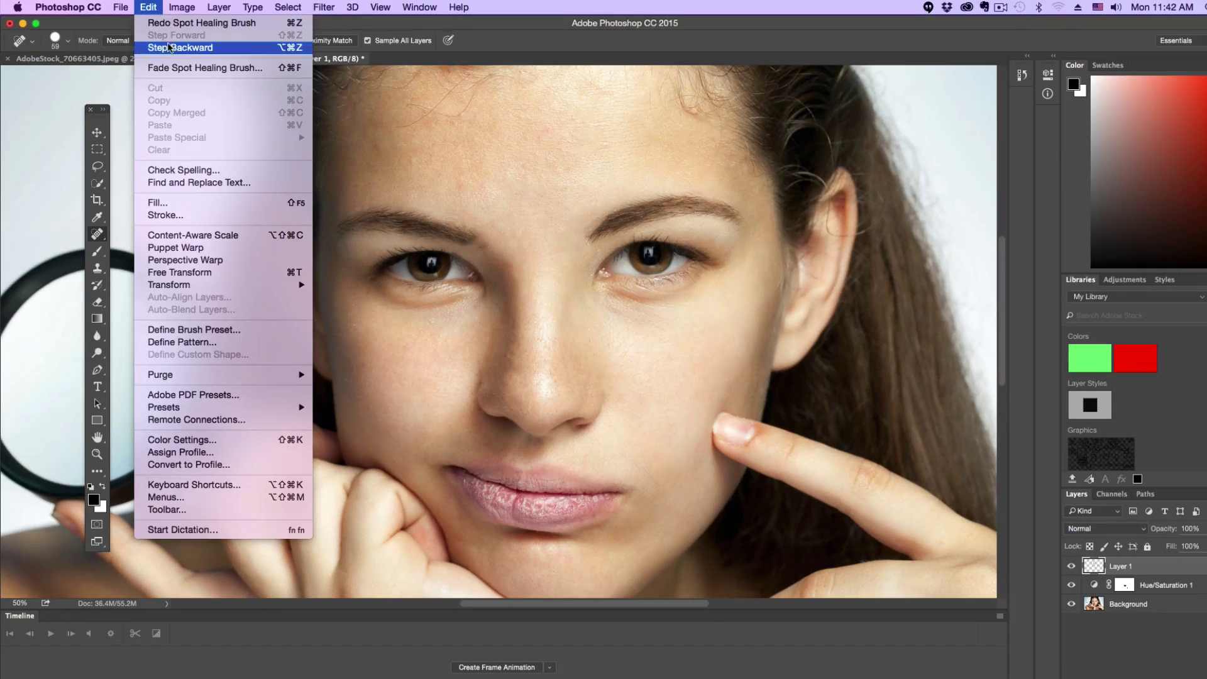
click(166, 48)
click(148, 7)
click(167, 49)
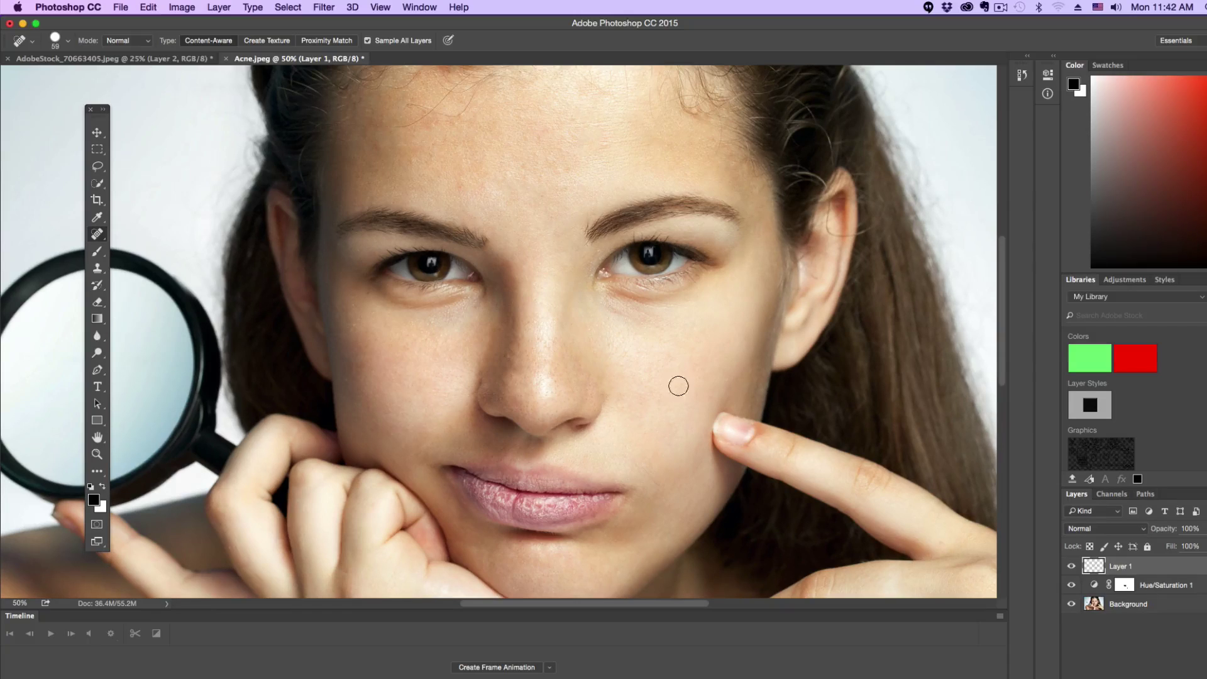
key(super+minus)
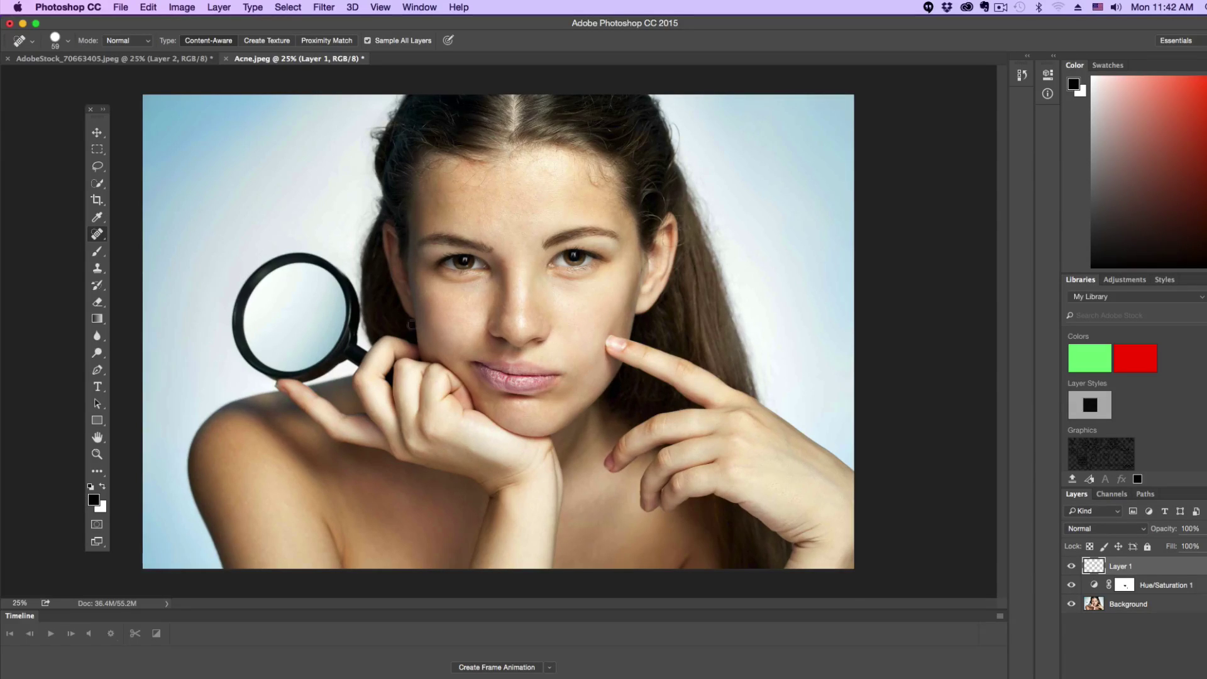
- Sample the forehead skin tone with the Eyedropper and create a new Layer 2
click(96, 217)
click(145, 212)
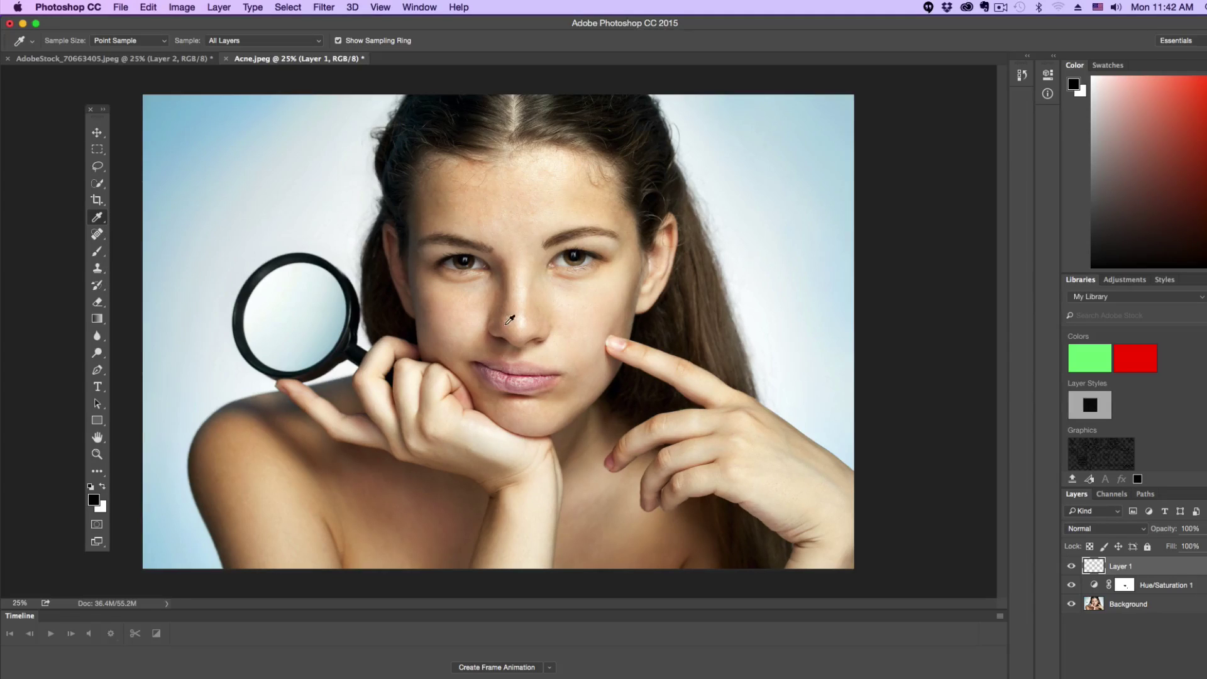
click(490, 203)
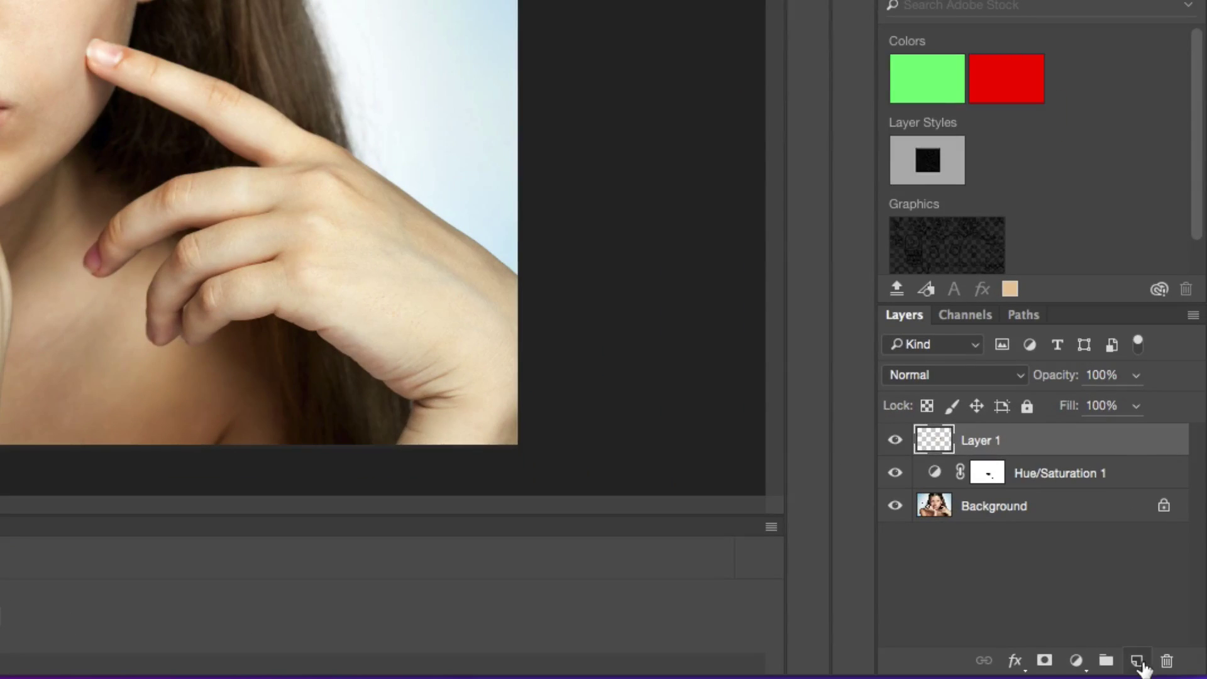
click(1137, 661)
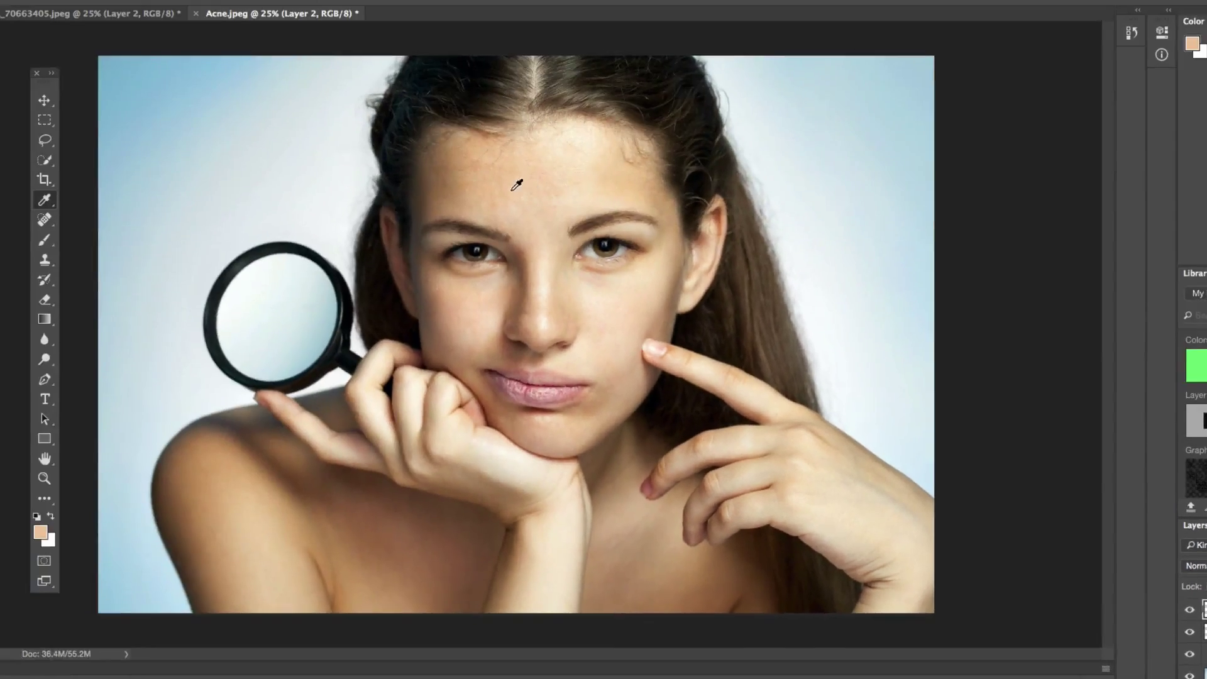
click(506, 184)
- Brush the sampled peach tone over the cheeks, a forehead band and the chin
click(45, 243)
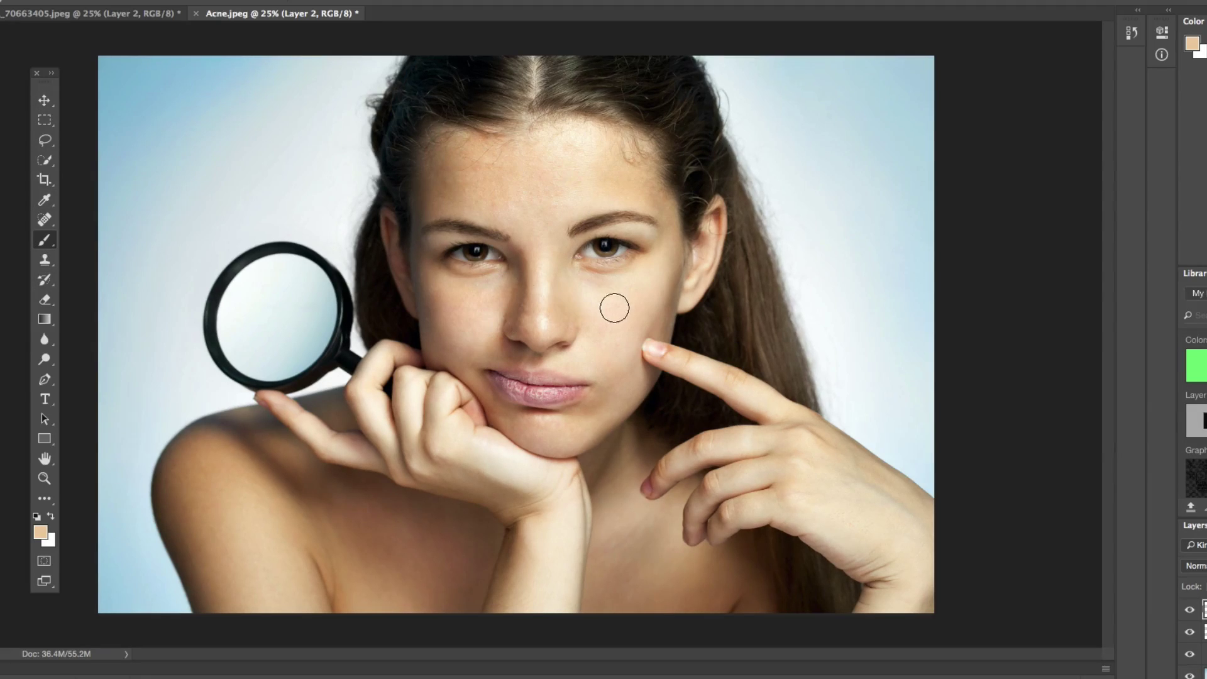
mouse_move(614, 308)
mouse_down()
mouse_move(600, 337)
mouse_move(592, 301)
mouse_move(653, 286)
mouse_move(622, 350)
mouse_up()
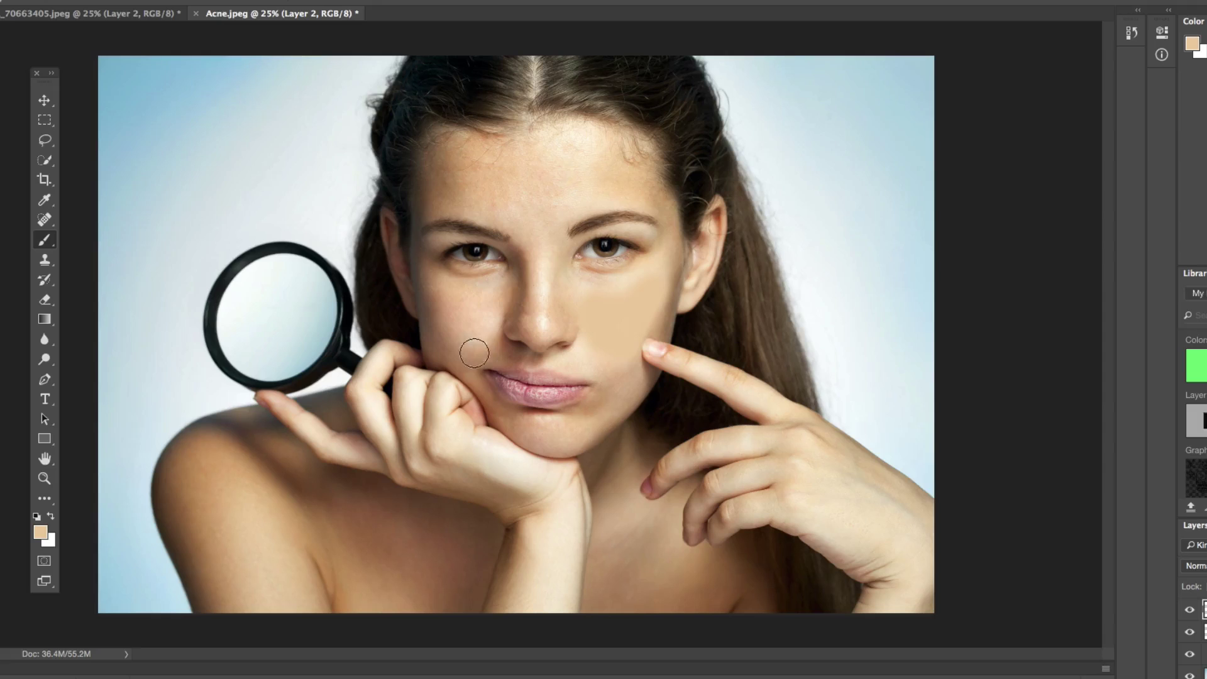
mouse_move(463, 337)
mouse_down()
mouse_move(436, 298)
mouse_move(506, 380)
mouse_move(434, 292)
mouse_move(490, 338)
mouse_move(488, 325)
mouse_move(442, 309)
mouse_move(480, 305)
mouse_up()
key(ctrl+z)
mouse_move(488, 193)
mouse_down()
mouse_move(480, 181)
mouse_move(440, 183)
mouse_up()
drag(599, 414, 544, 423)
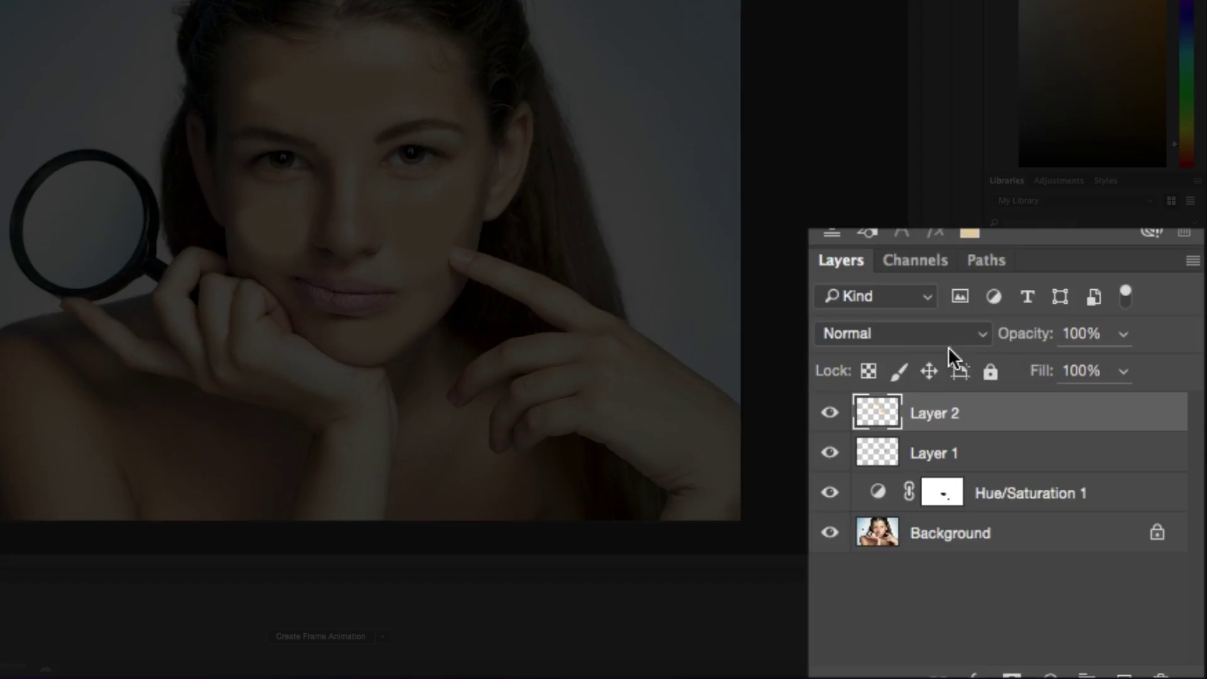
- Set Layer 2 to Soft Light blend mode and drop its opacity to a low value, about 13–18%
click(958, 334)
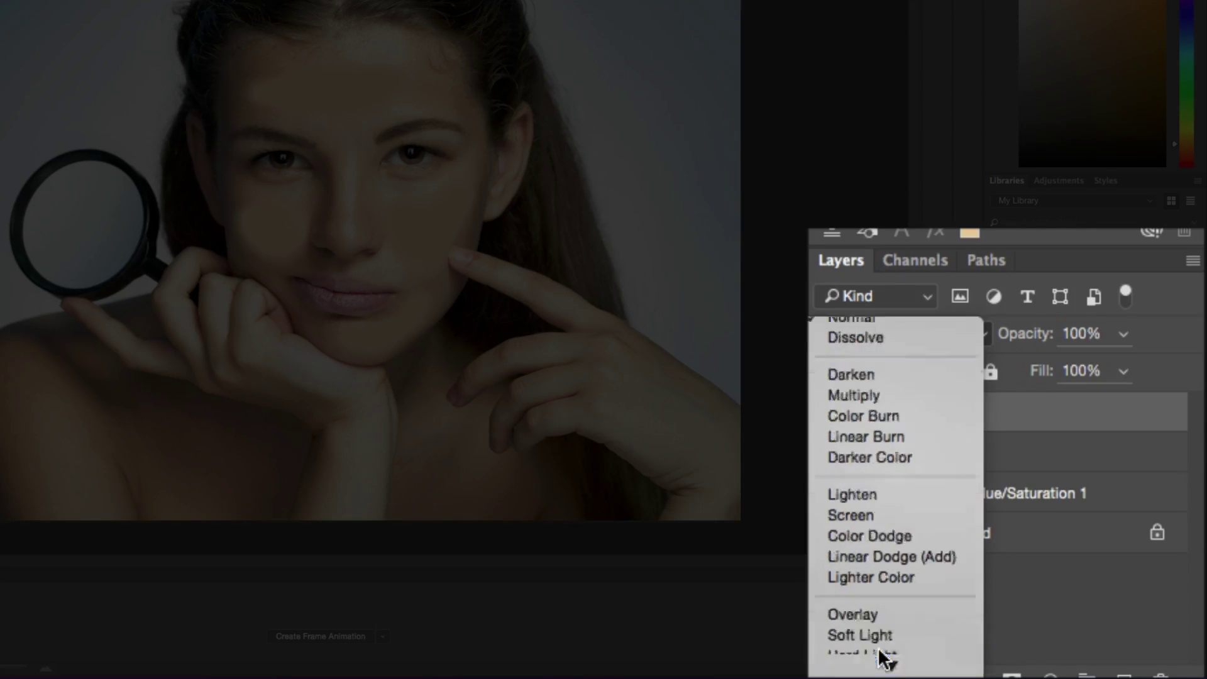
click(880, 638)
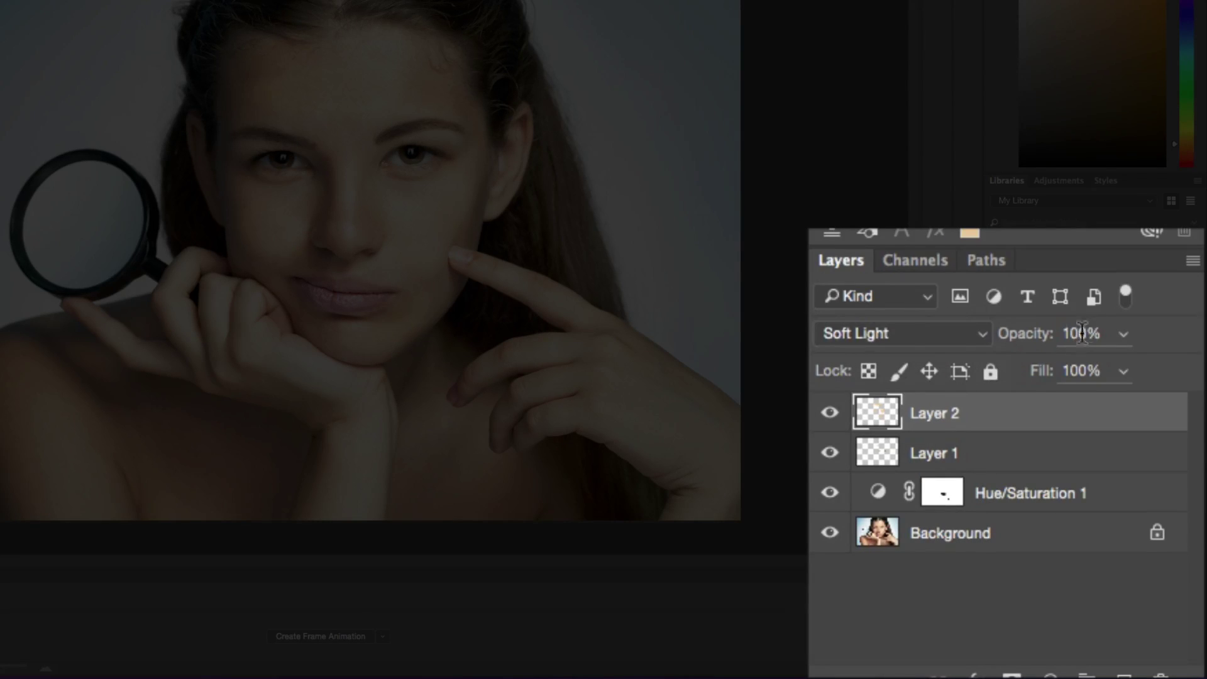
drag(1044, 342, 916, 345)
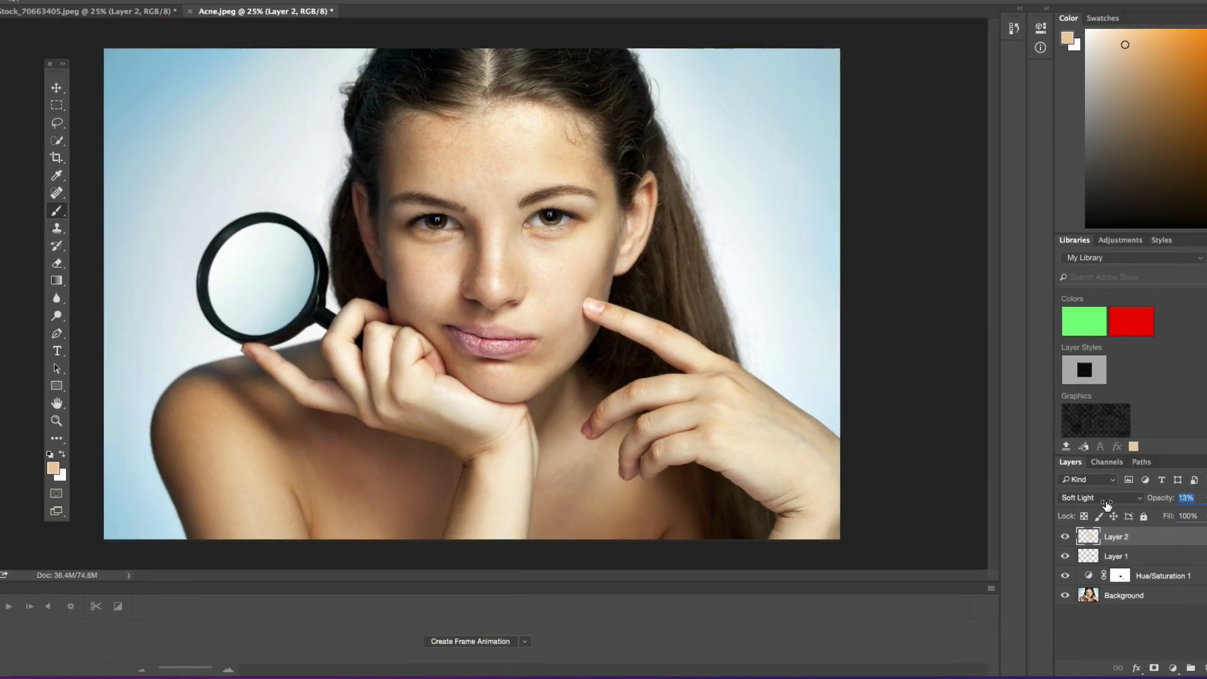